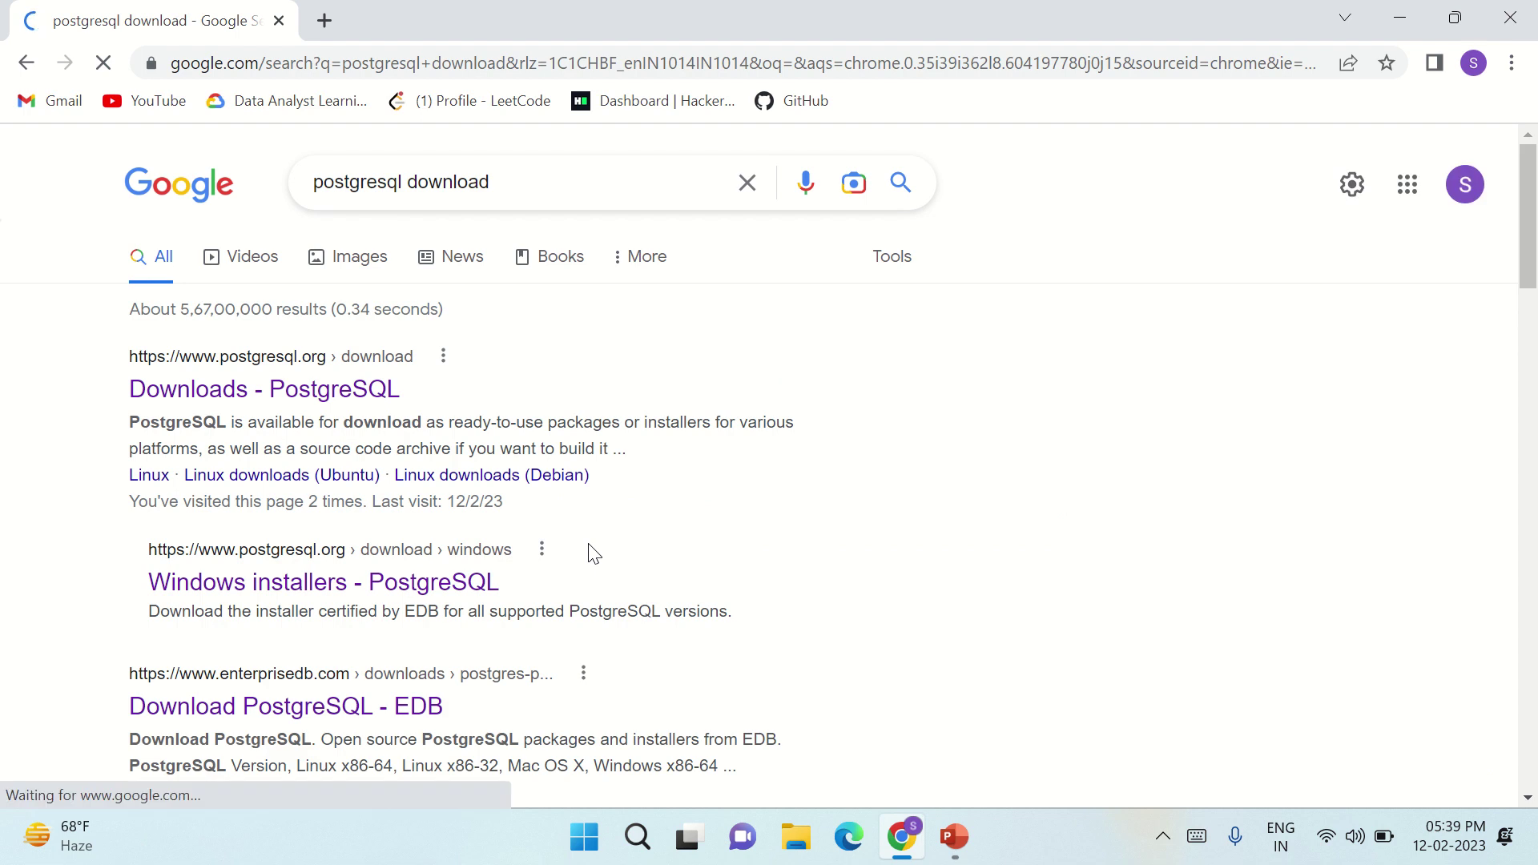
# - Open the PostgreSQL Downloads page from the search results and go to its Windows installers page
pyautogui.click(218, 393)
pyautogui.scroll(-1, 786, 485)
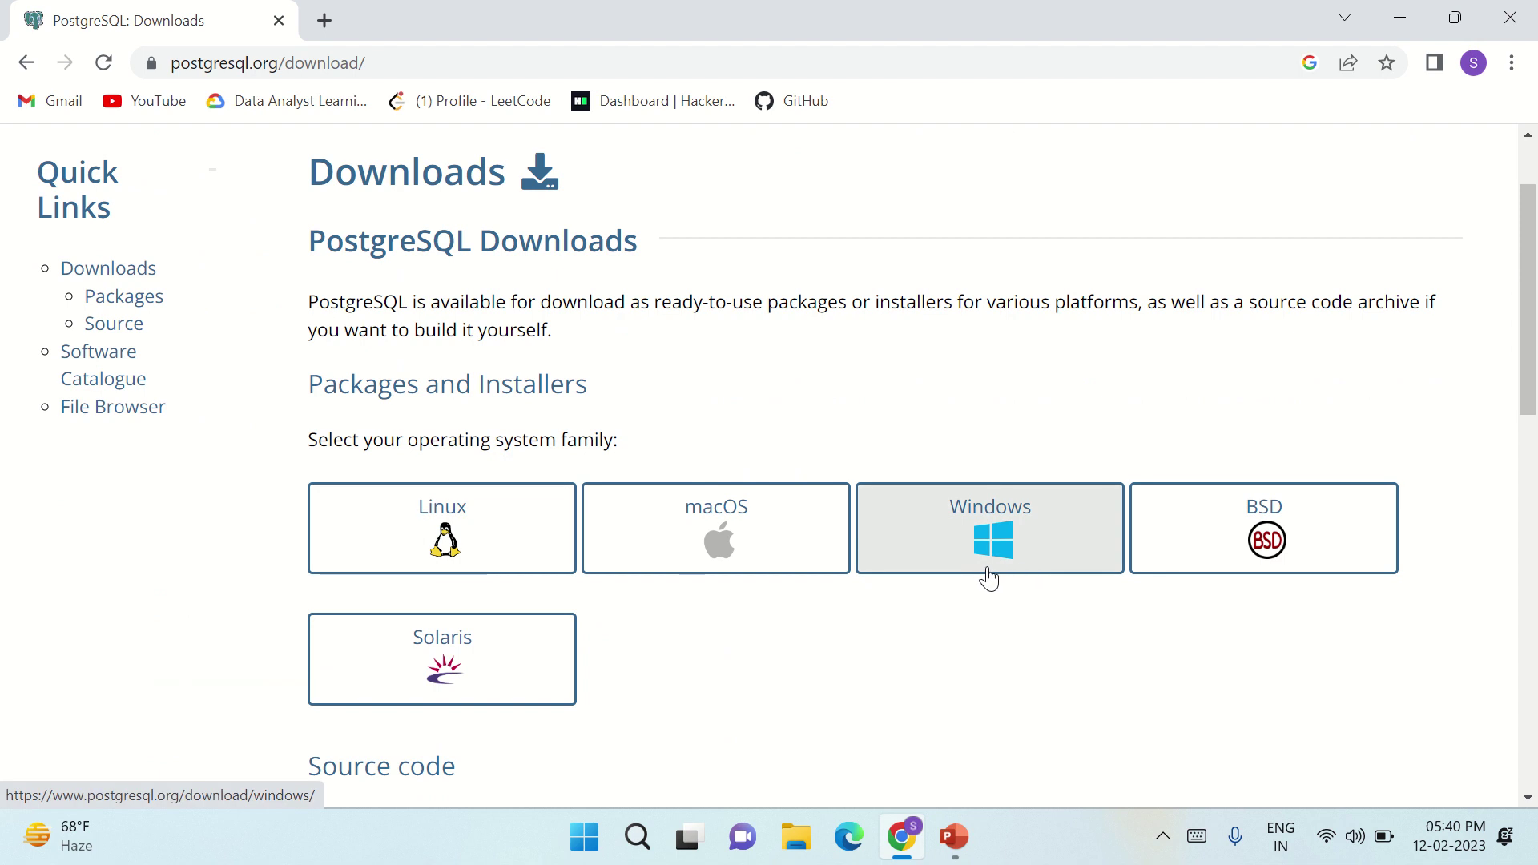
pyautogui.click(1033, 525)
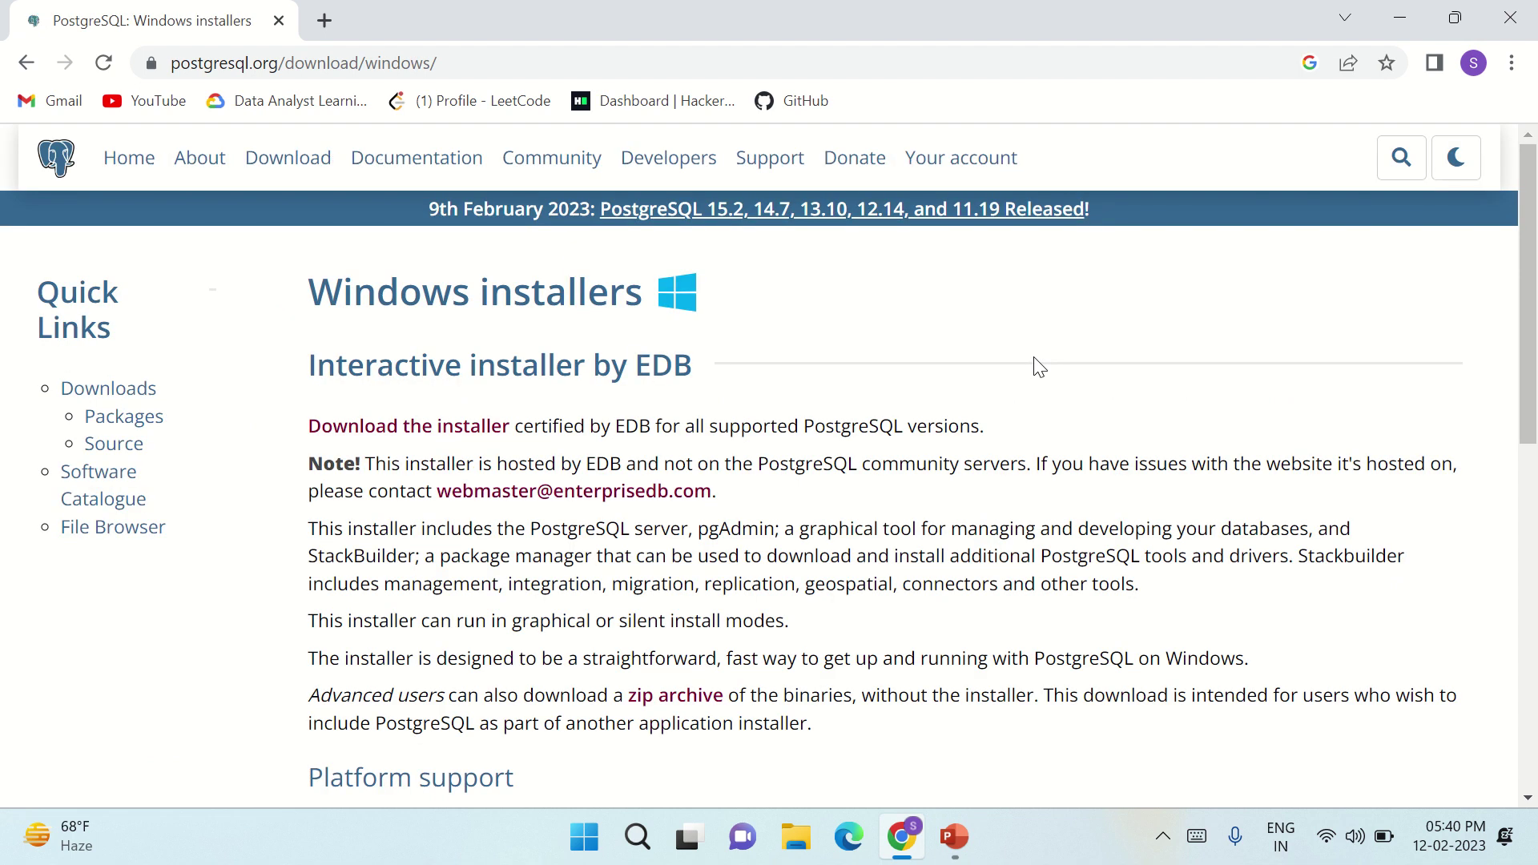
# - Review the Windows installer information and platform support, then open EDB's installer download page and view the table of PostgreSQL versions
pyautogui.scroll(-6, 870, 422)
pyautogui.scroll(6, 870, 422)
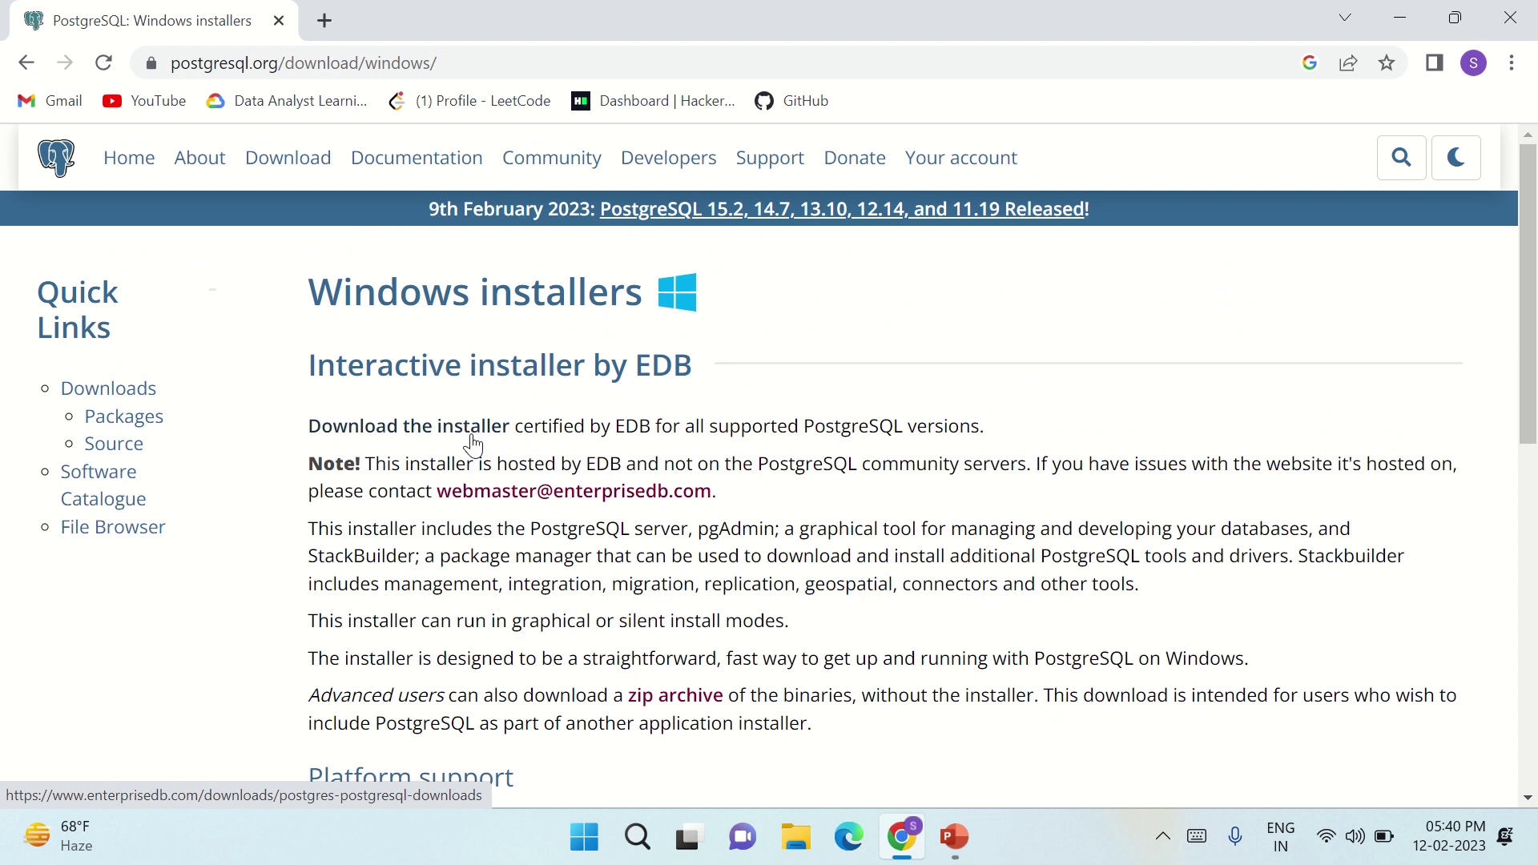
pyautogui.scroll(-6, 471, 436)
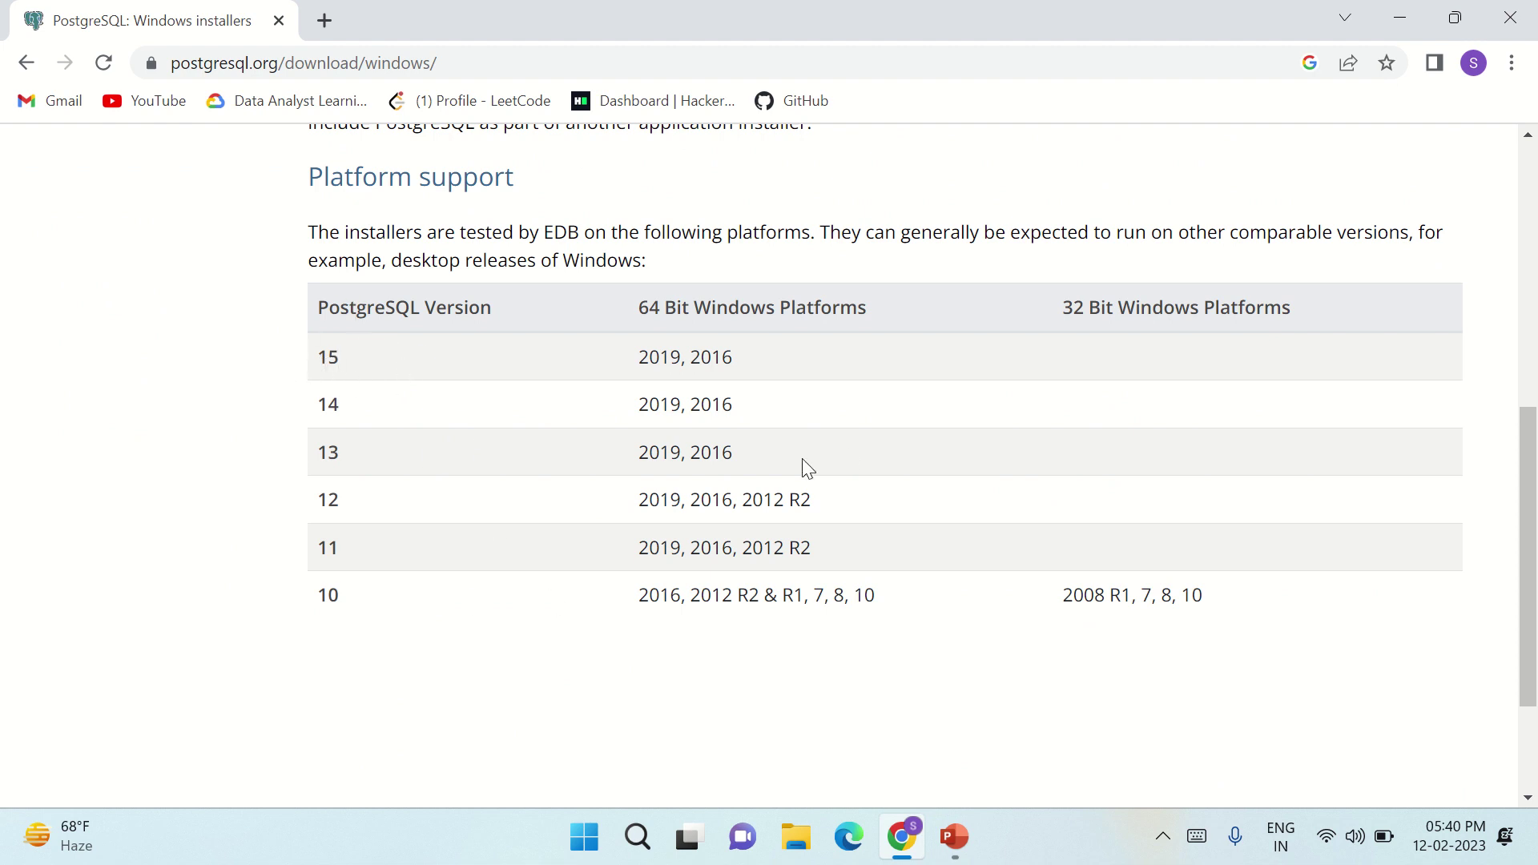
pyautogui.scroll(5, 806, 468)
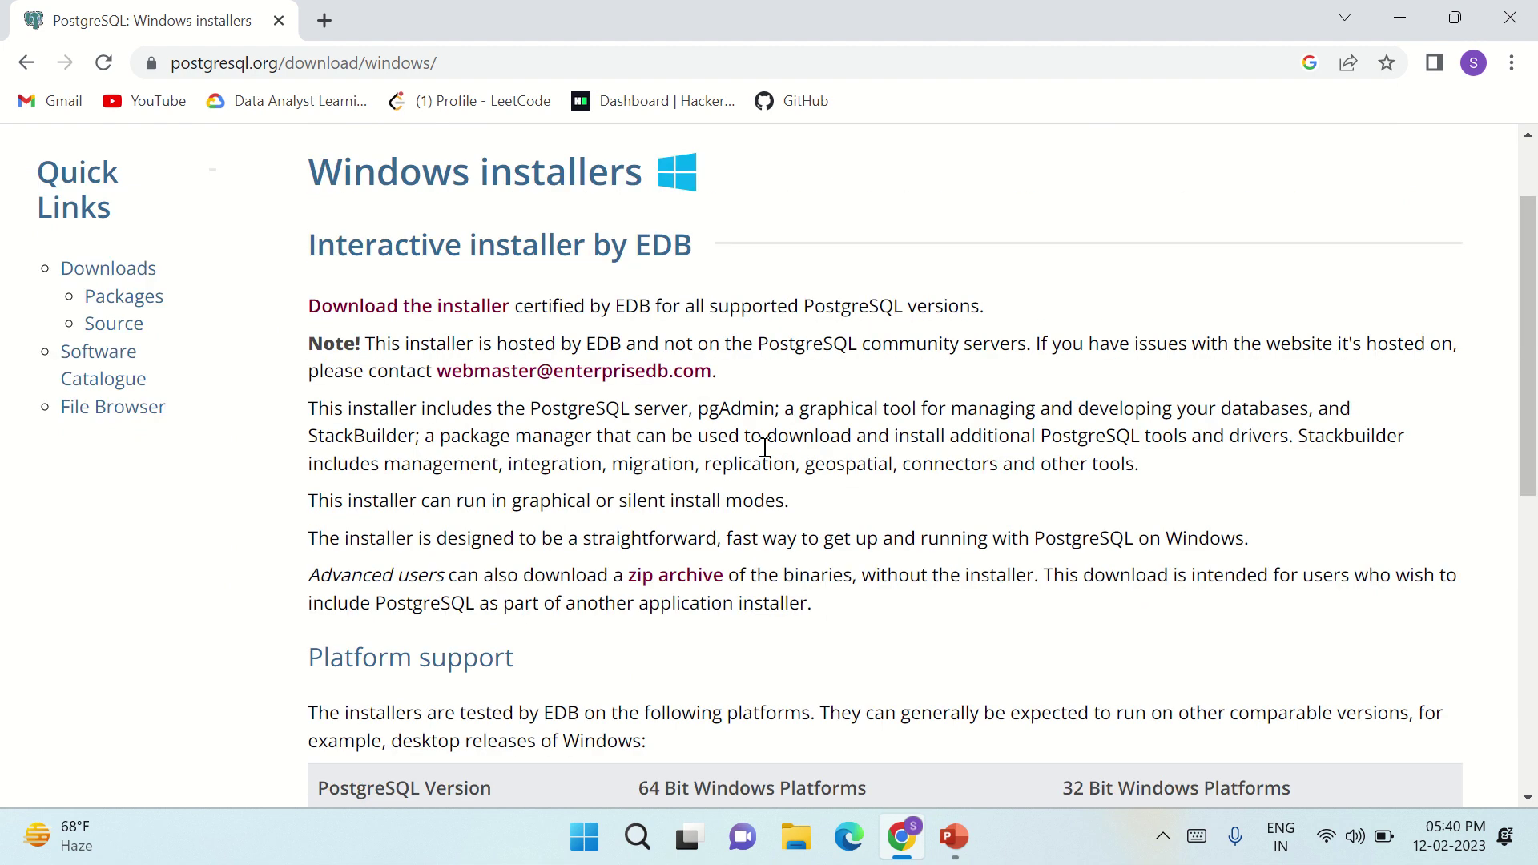
pyautogui.click(369, 315)
pyautogui.scroll(-3, 1008, 410)
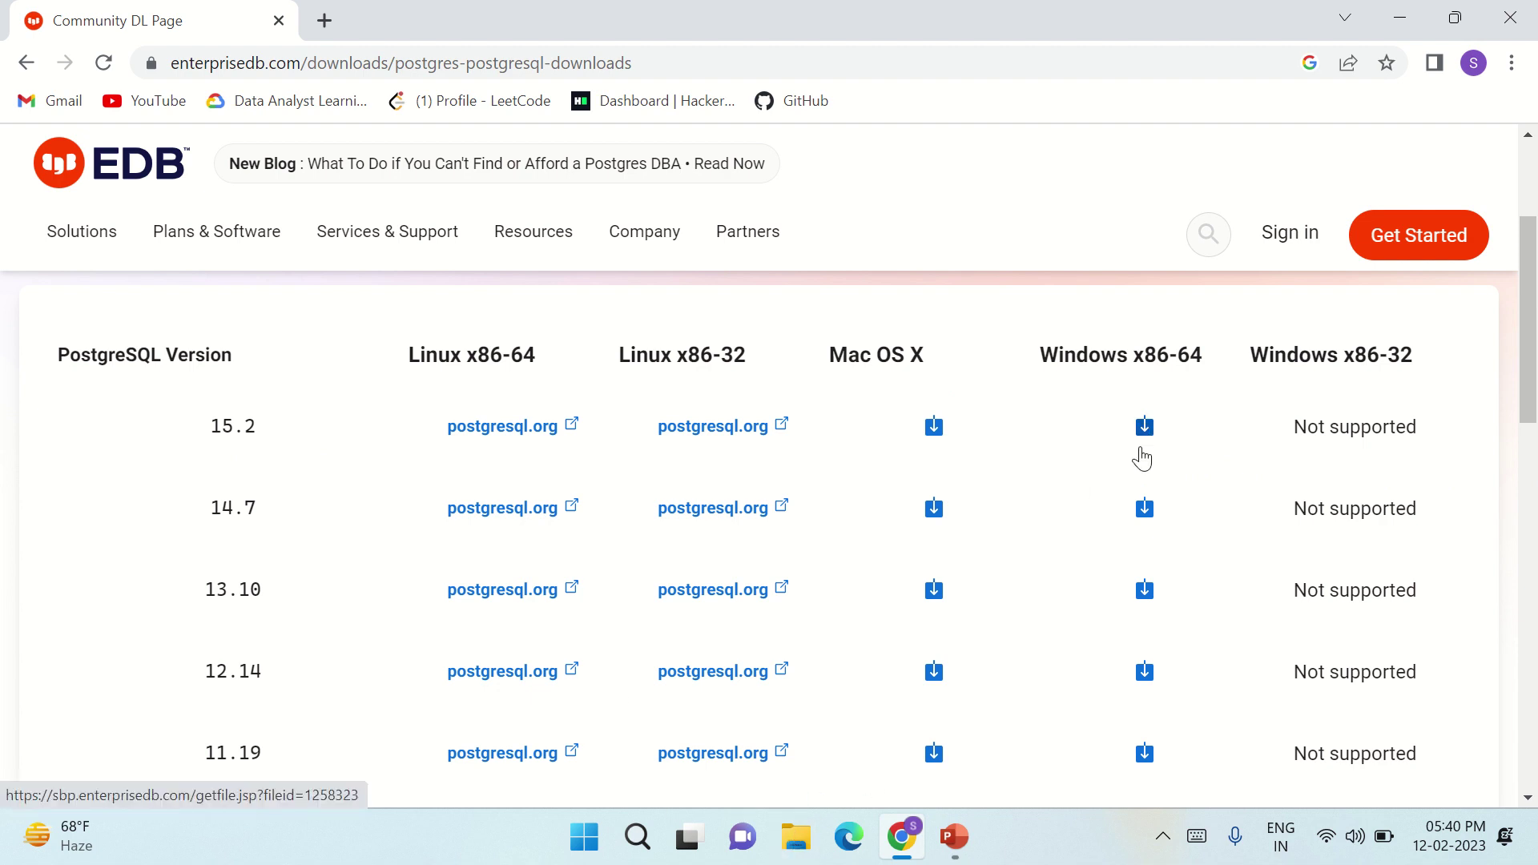
# - Switch to File Explorer, open the Downloads folder and run the postgresql-15.2-1-windows-x64 installer
pyautogui.click(796, 836)
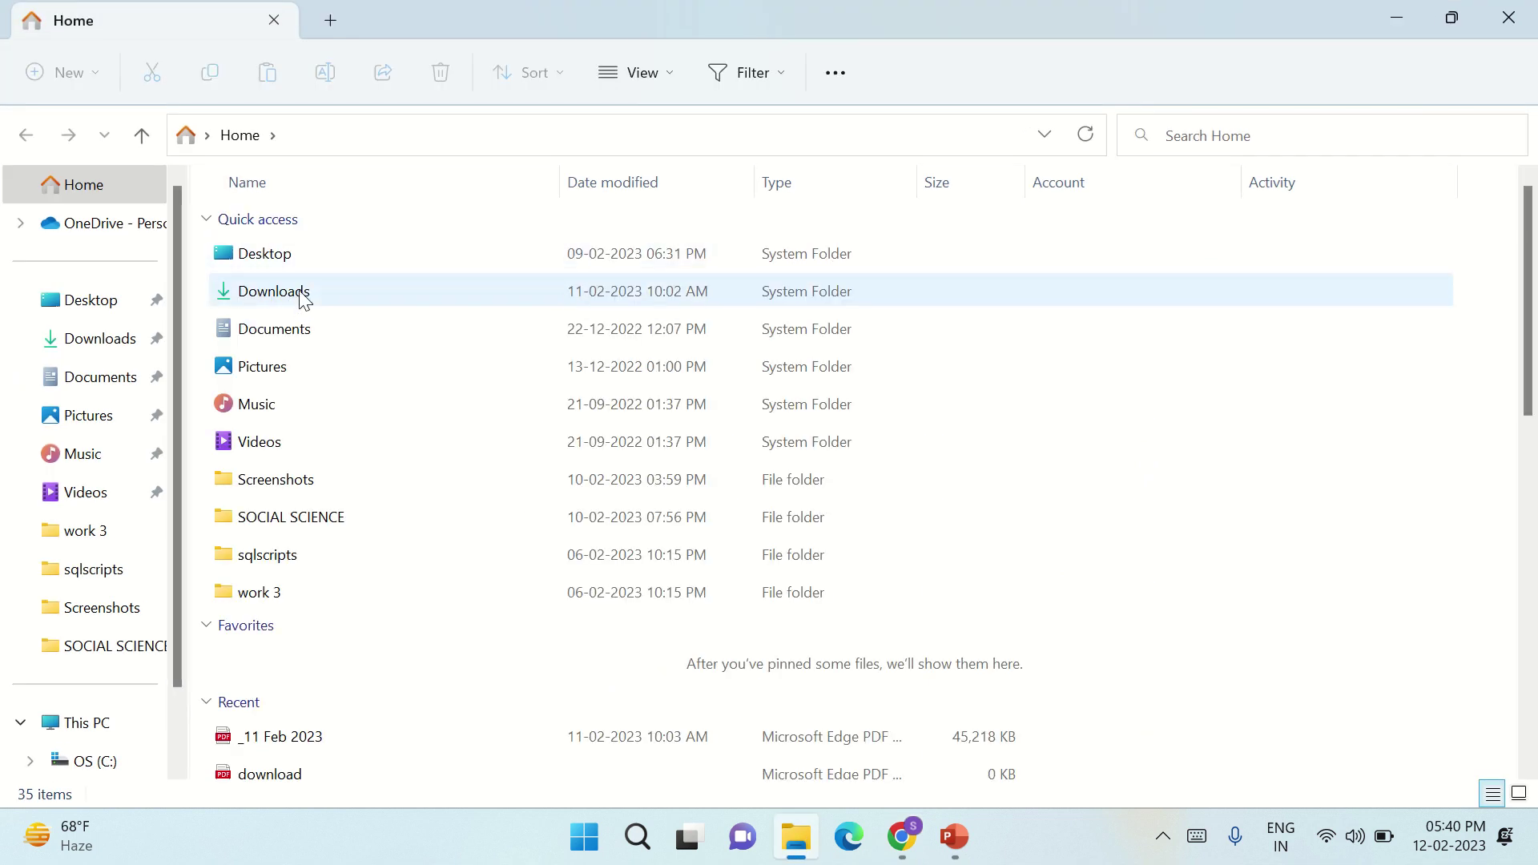
pyautogui.click(303, 298)
pyautogui.doubleClick(303, 295)
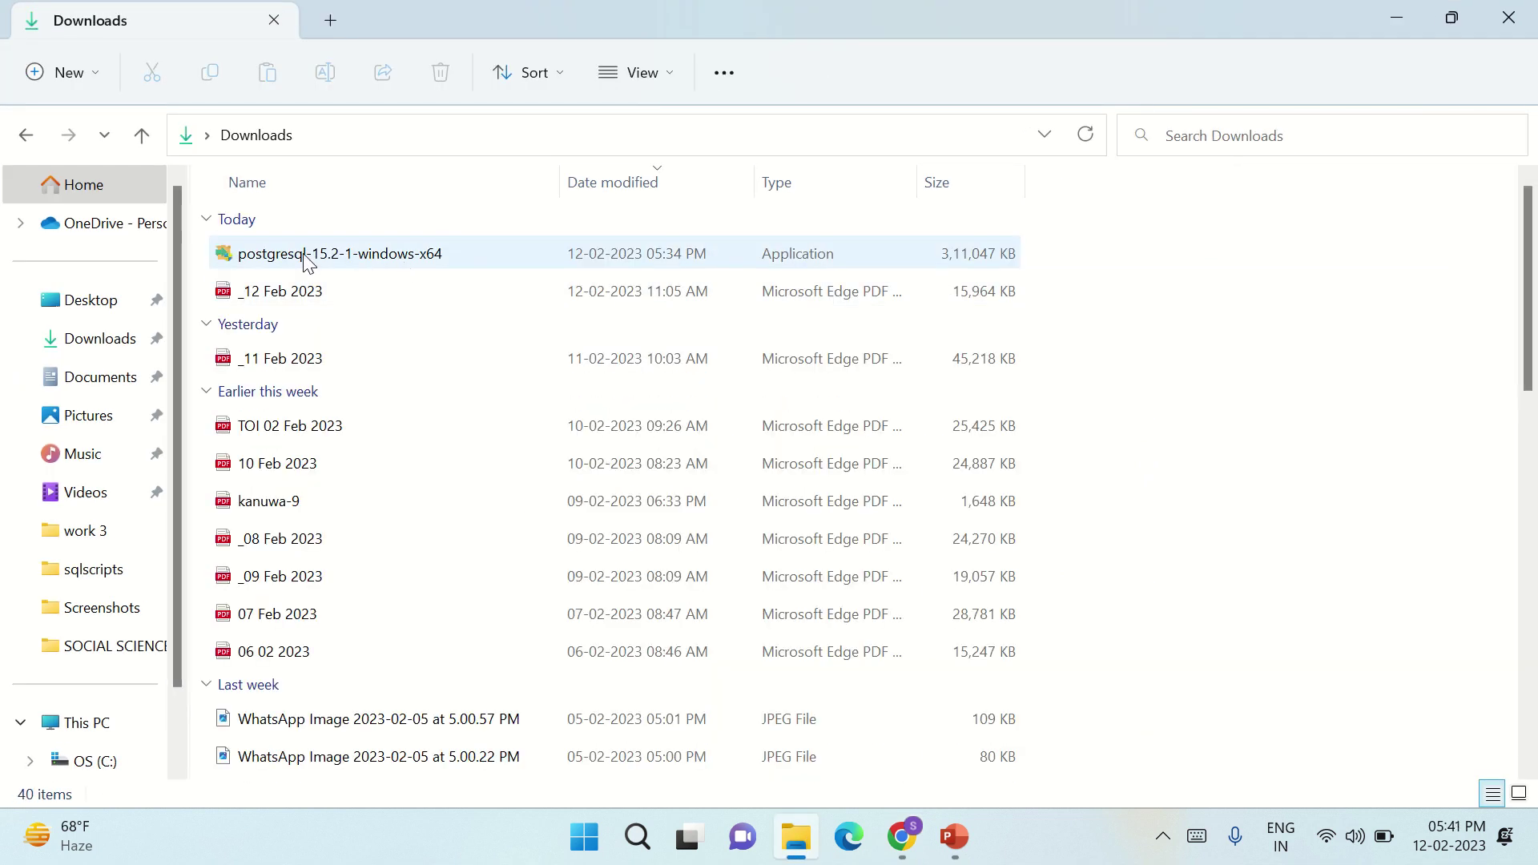
pyautogui.doubleClick(353, 257)
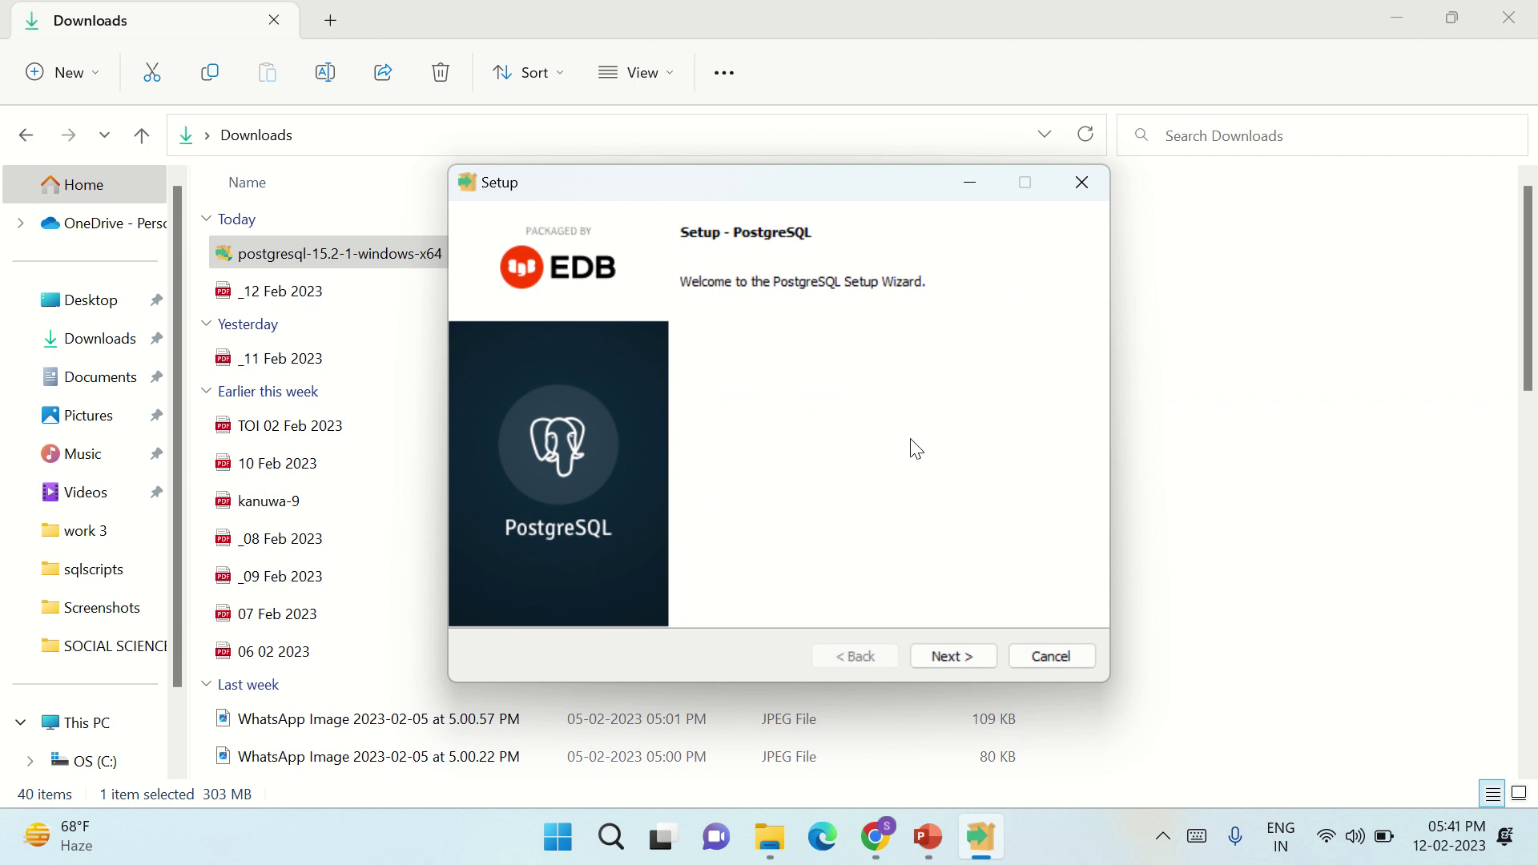
# - Accept the default installation directory, all four components and the default data directory in the PostgreSQL setup wizard
pyautogui.click(958, 661)
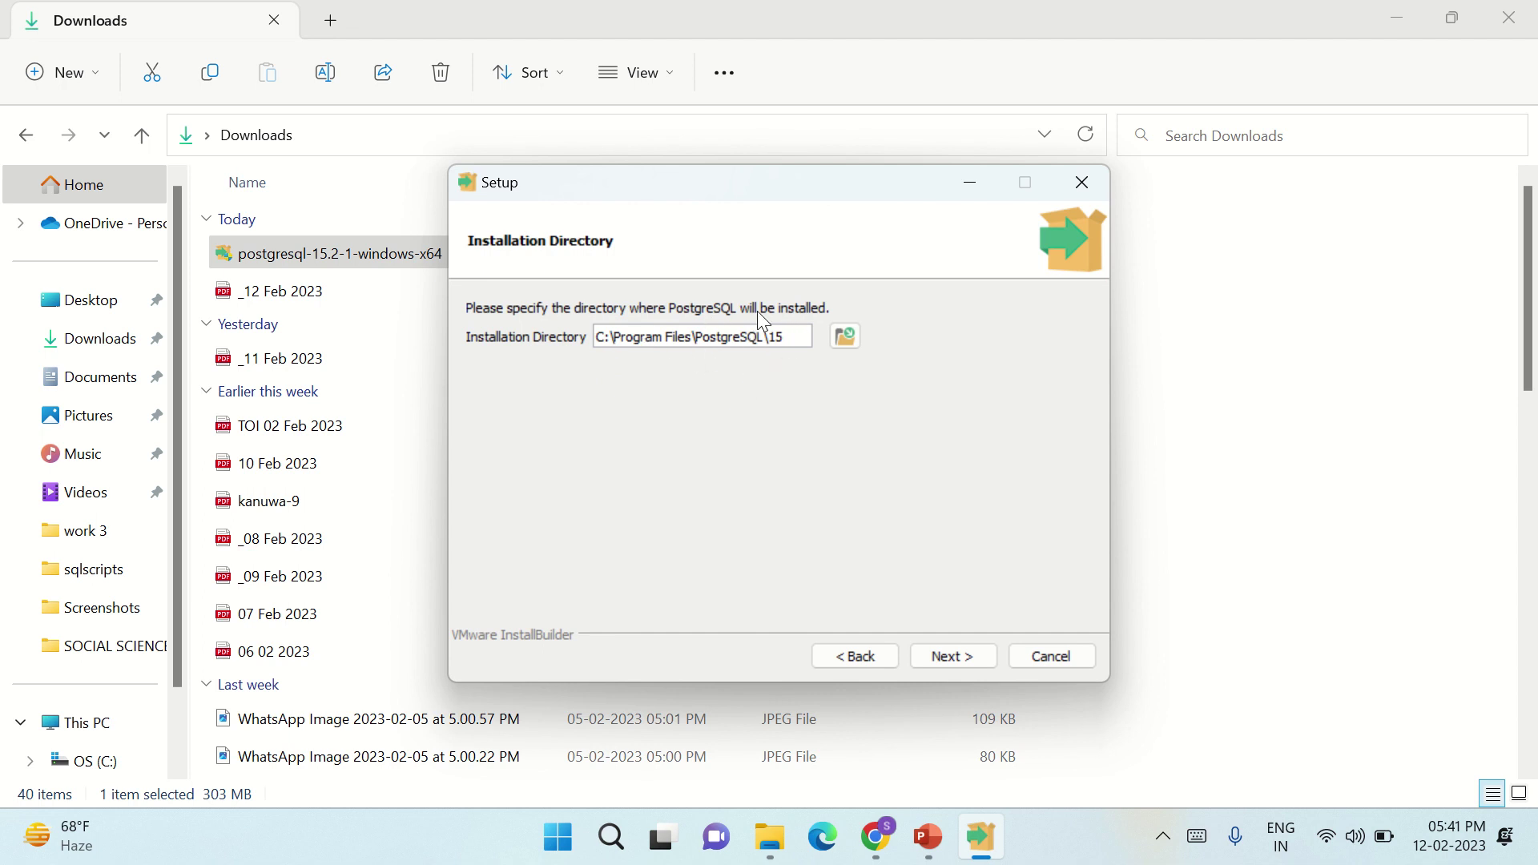
pyautogui.click(953, 657)
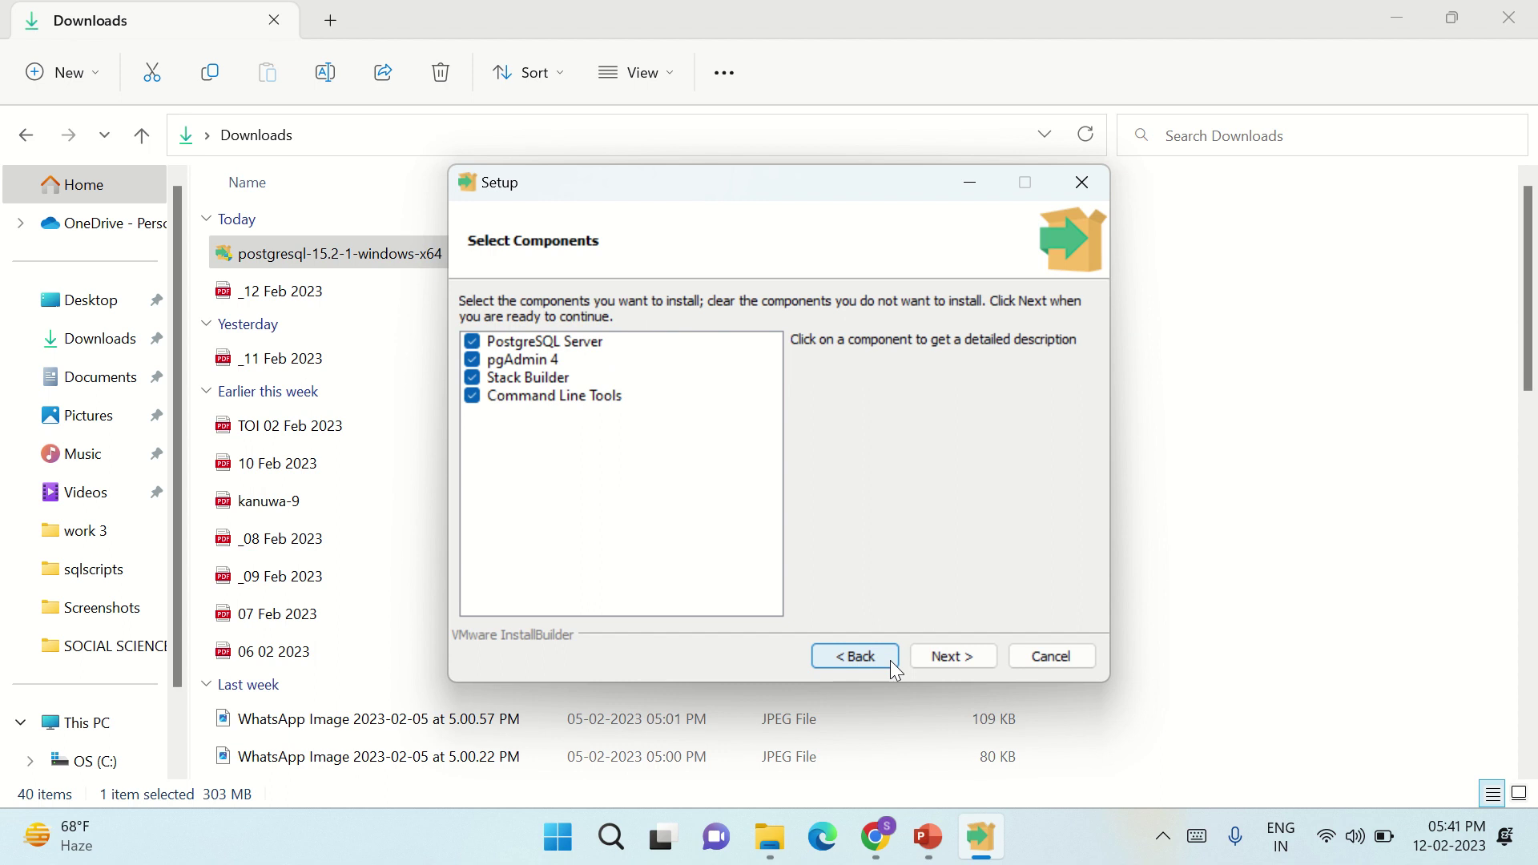
pyautogui.click(955, 664)
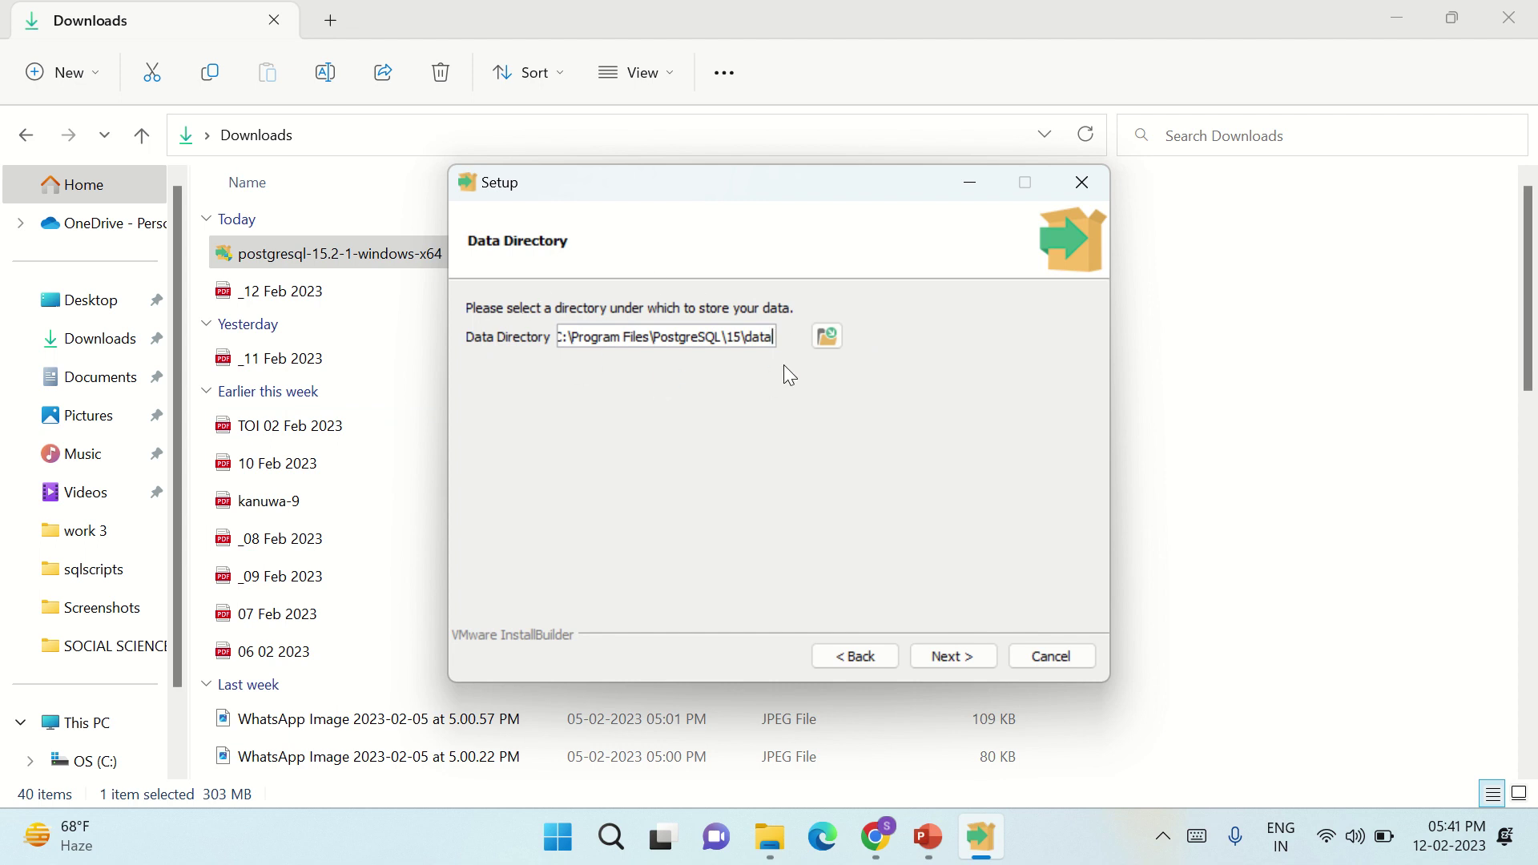
pyautogui.click(934, 663)
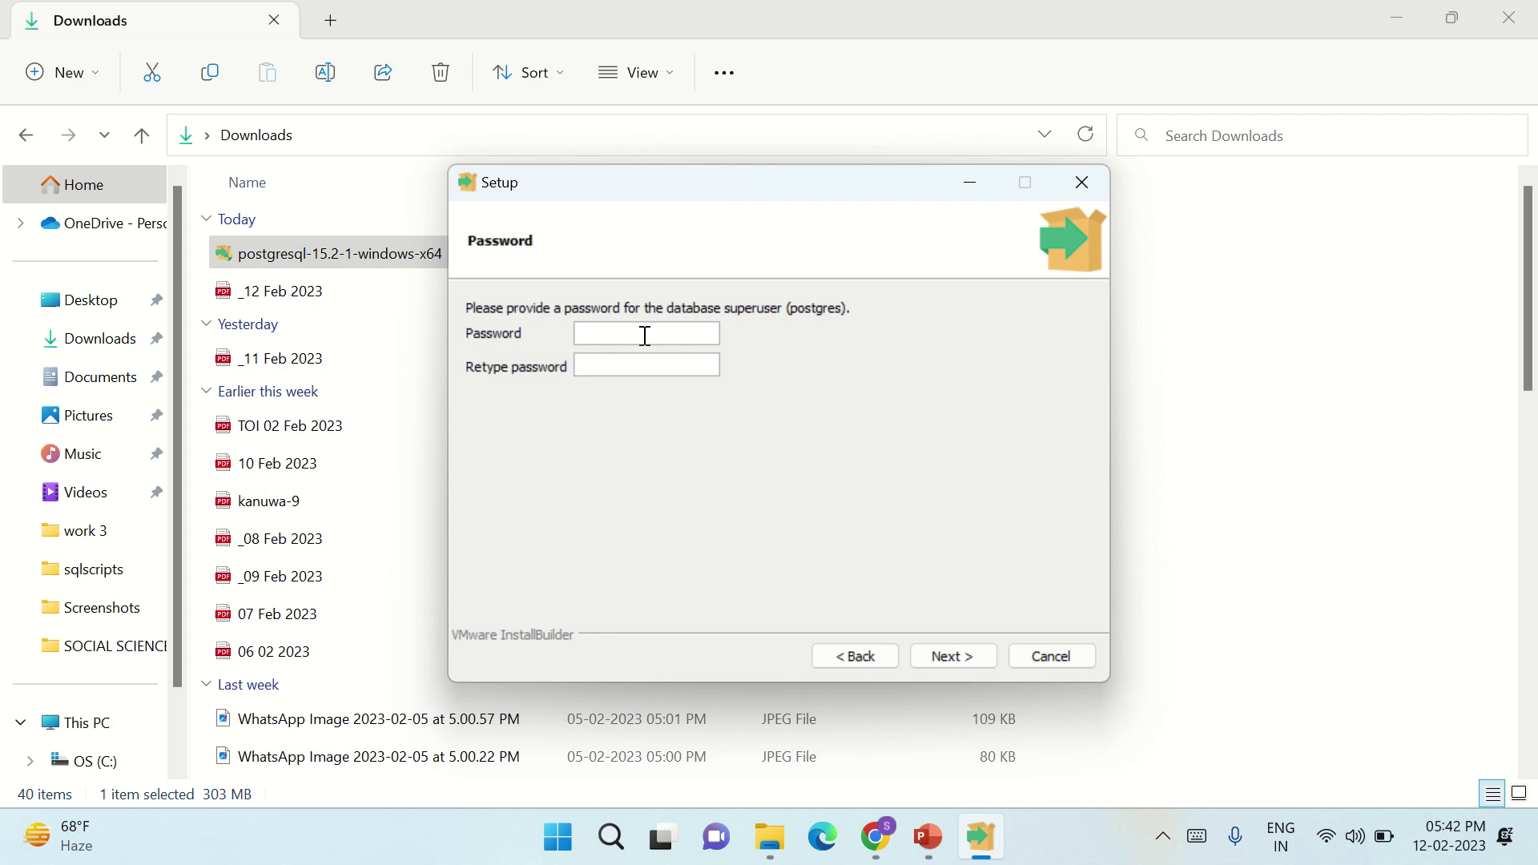
# - Enter and retype the password for the database superuser (postgres), and continue the setup
pyautogui.write('•••••••')
pyautogui.click(614, 366)
pyautogui.write('•••••••')
pyautogui.click(933, 662)
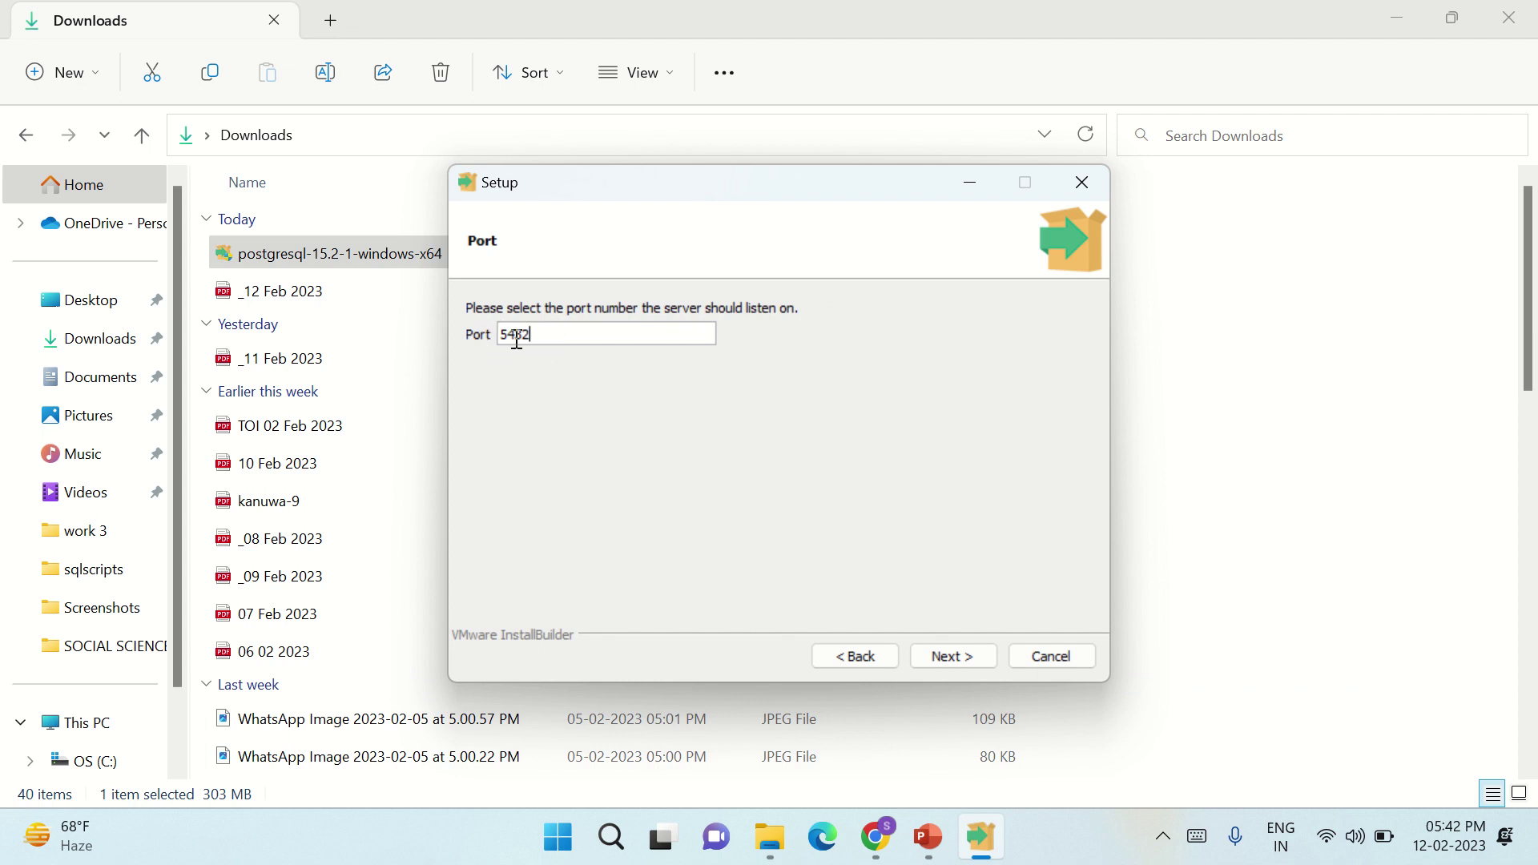
# - Keep port 5432 and the default locale, accept the pre-installation summary and start installing PostgreSQL
pyautogui.click(967, 657)
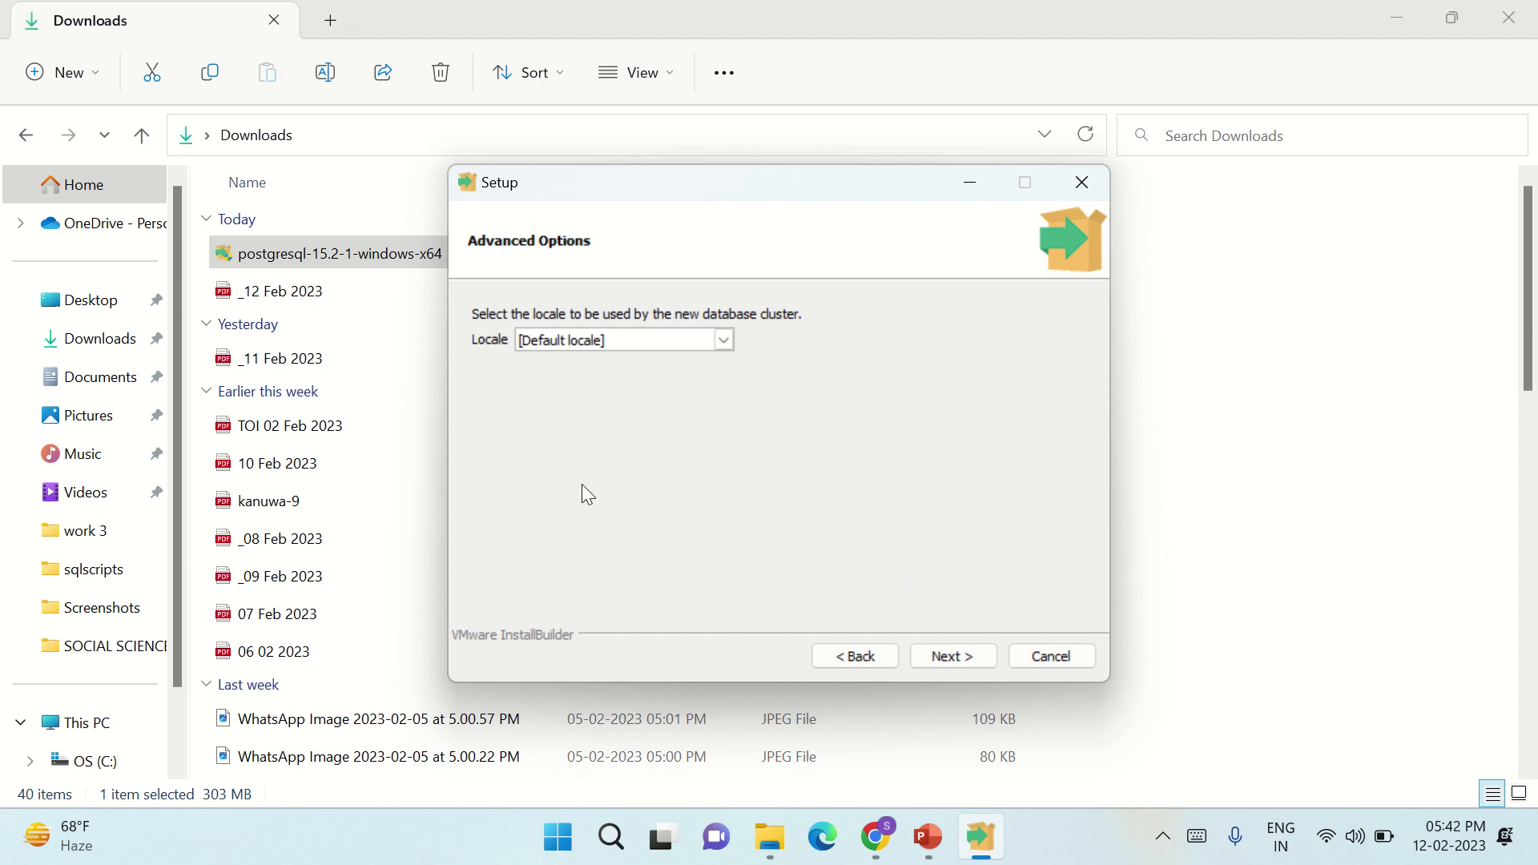
pyautogui.click(950, 661)
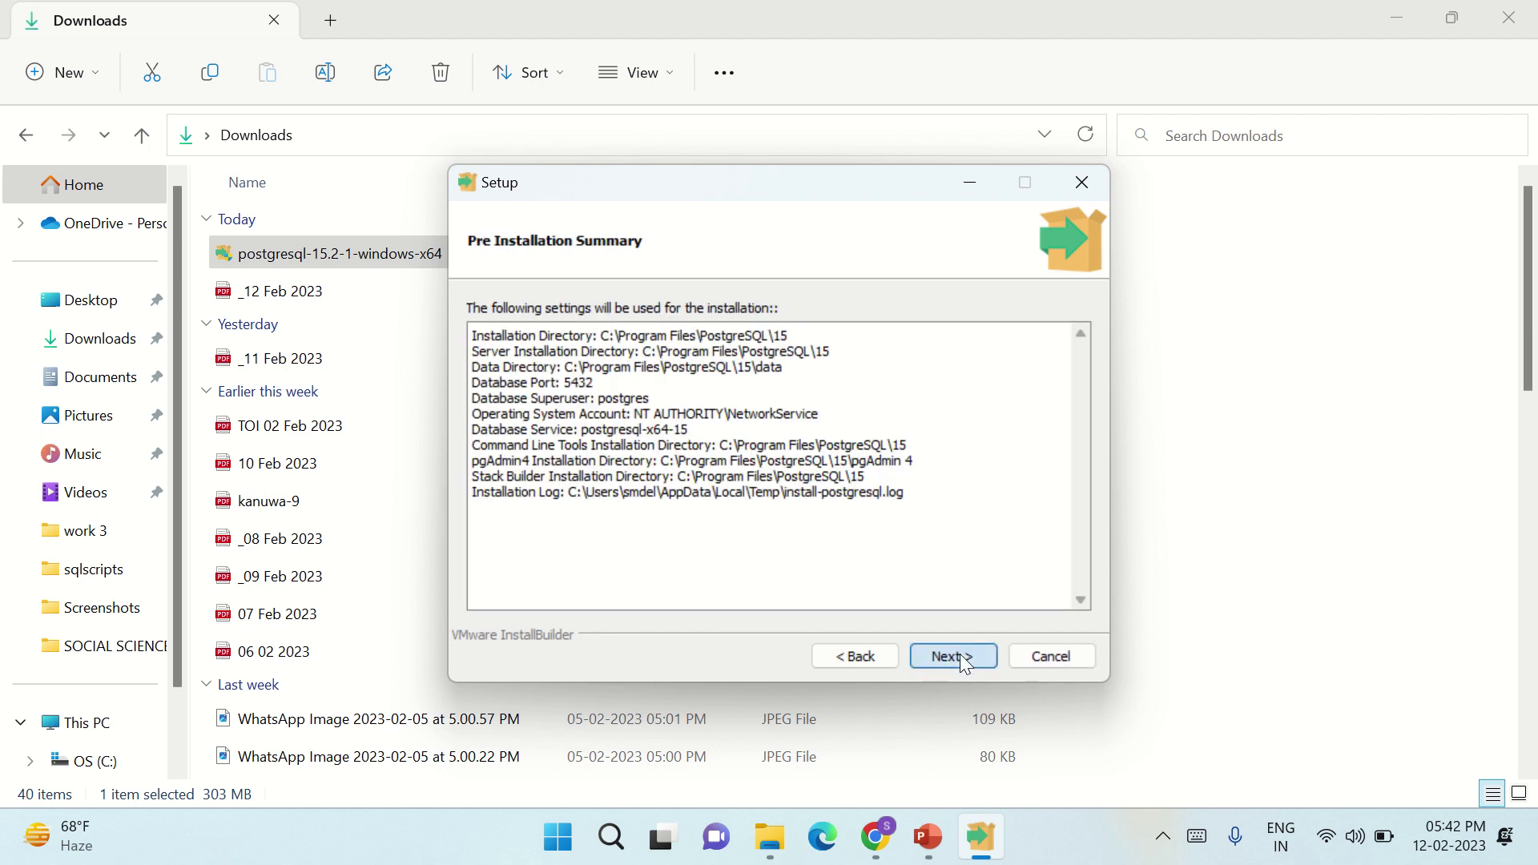
pyautogui.click(960, 656)
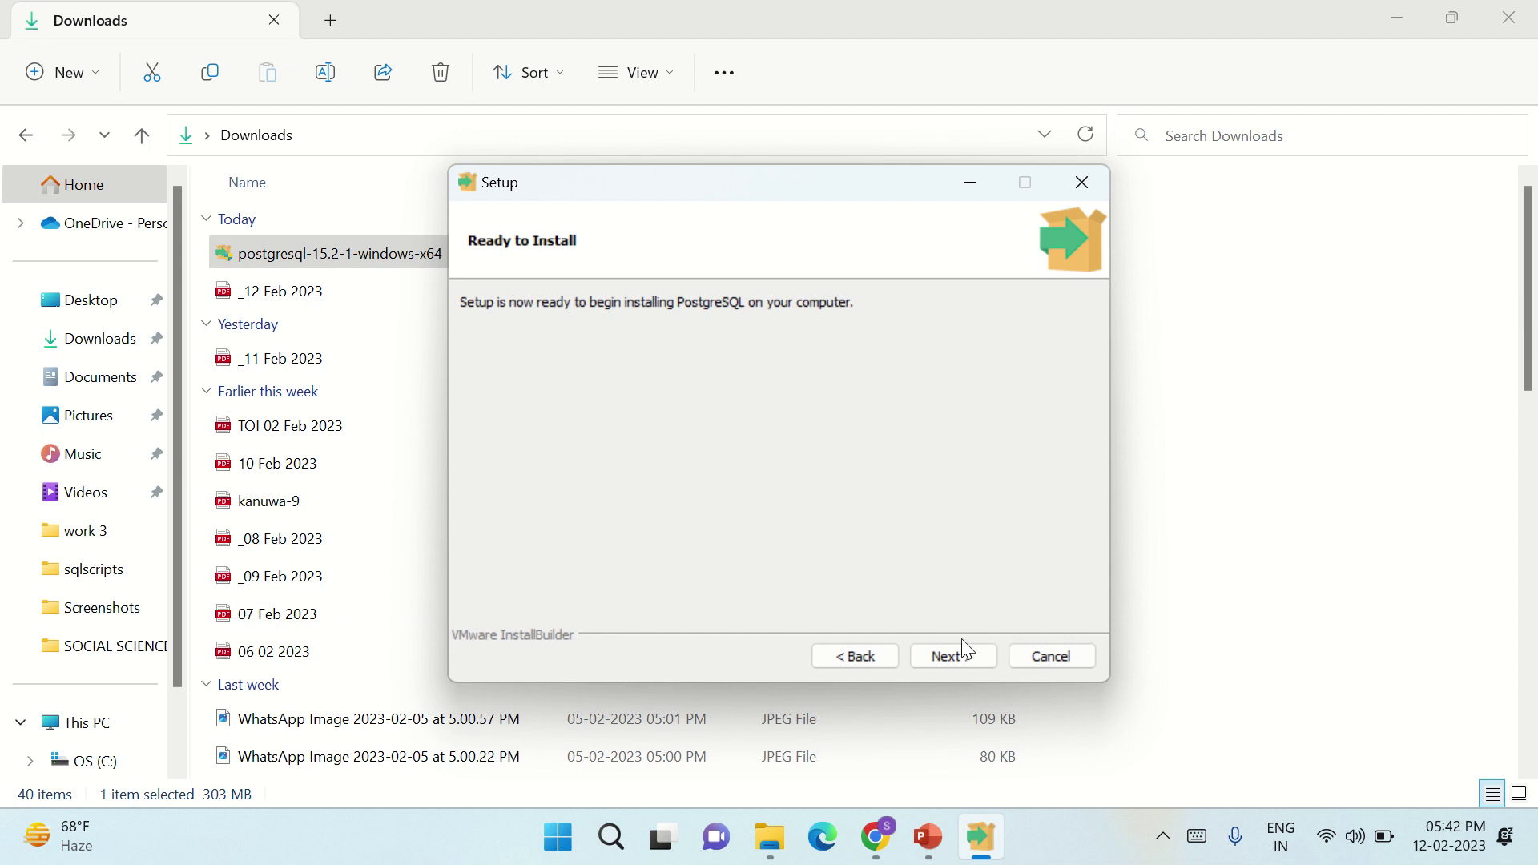
pyautogui.click(957, 660)
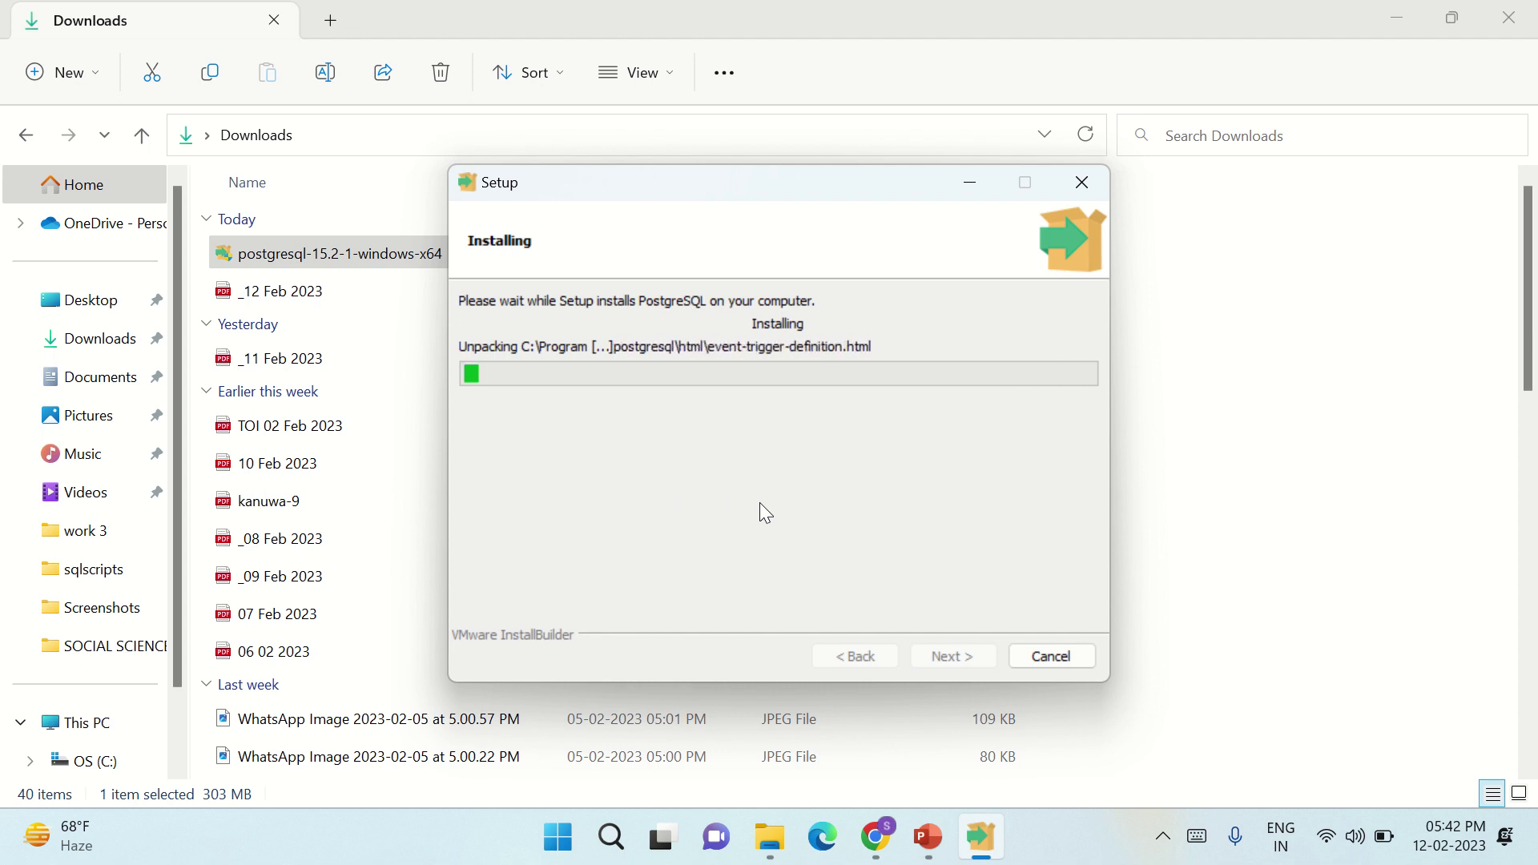
pyautogui.moveTo(515, 16)
pyautogui.click(605, 41)
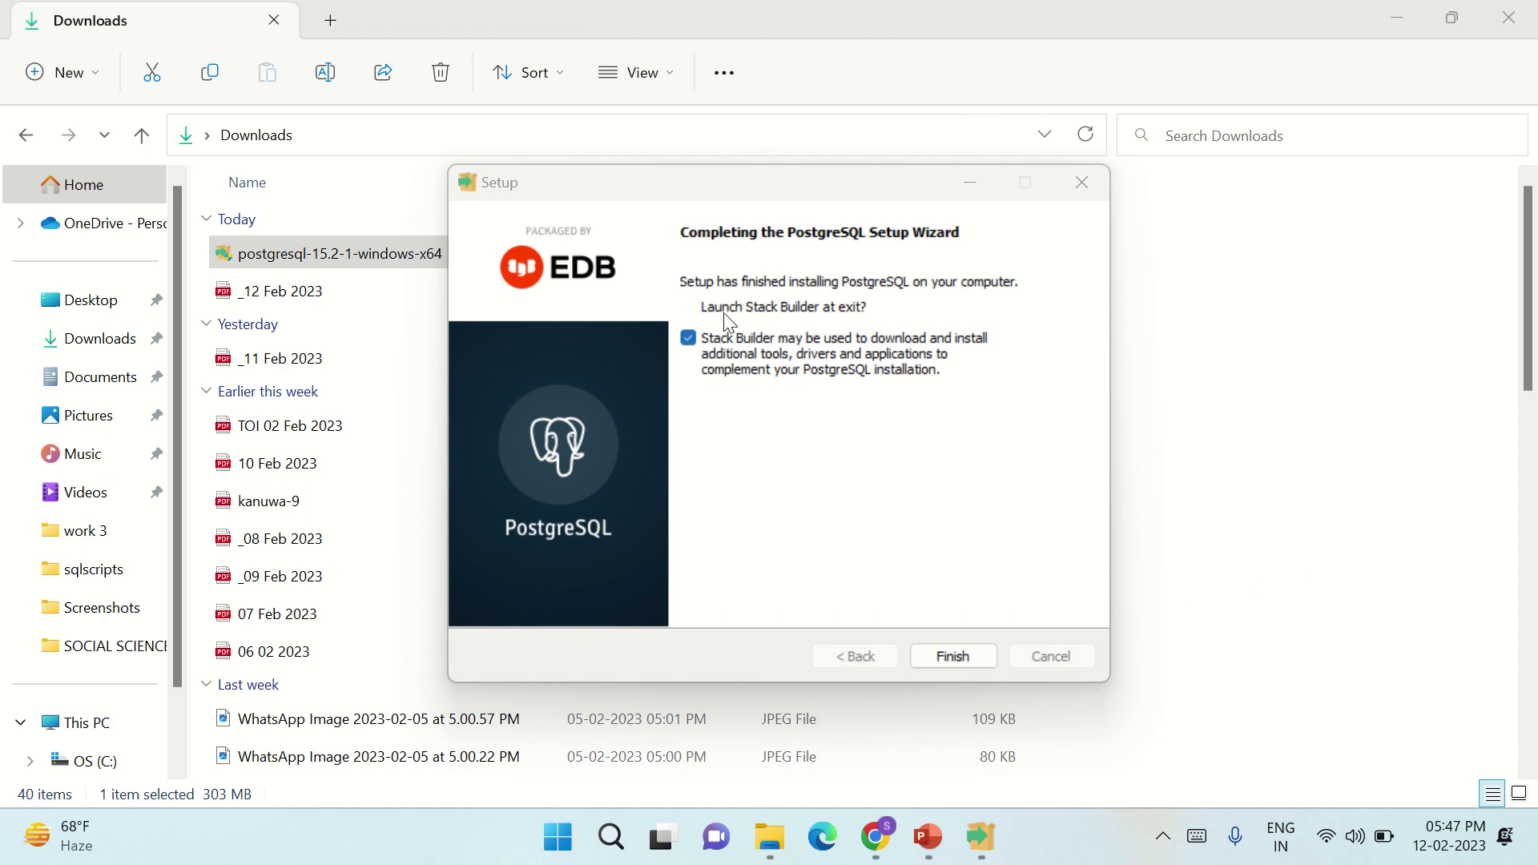
# - Finish the PostgreSQL setup wizard and exit Stack Builder without installing additional software
pyautogui.click(955, 655)
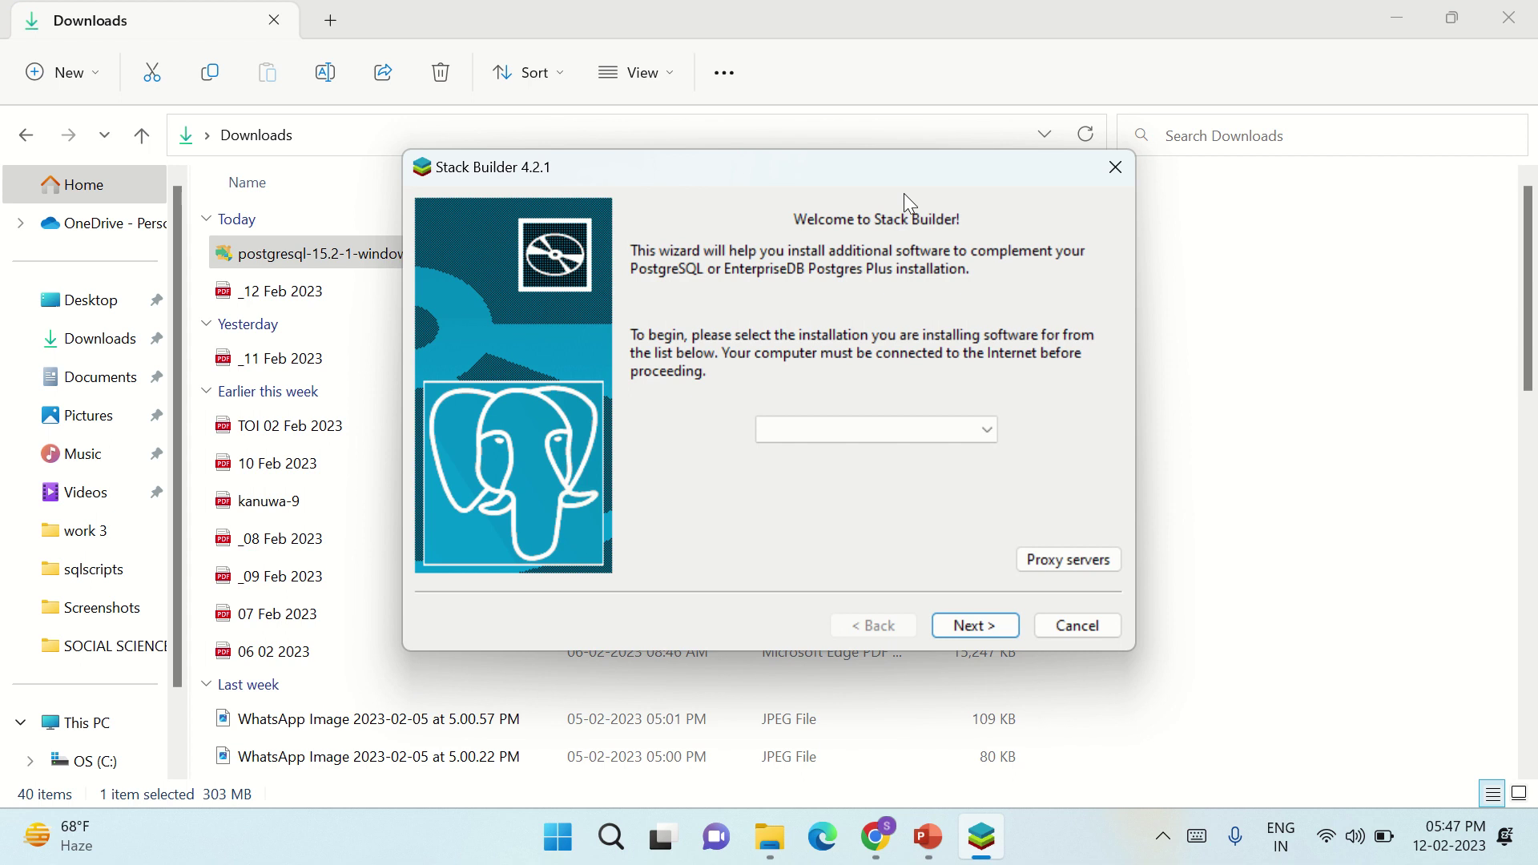
pyautogui.moveTo(898, 16)
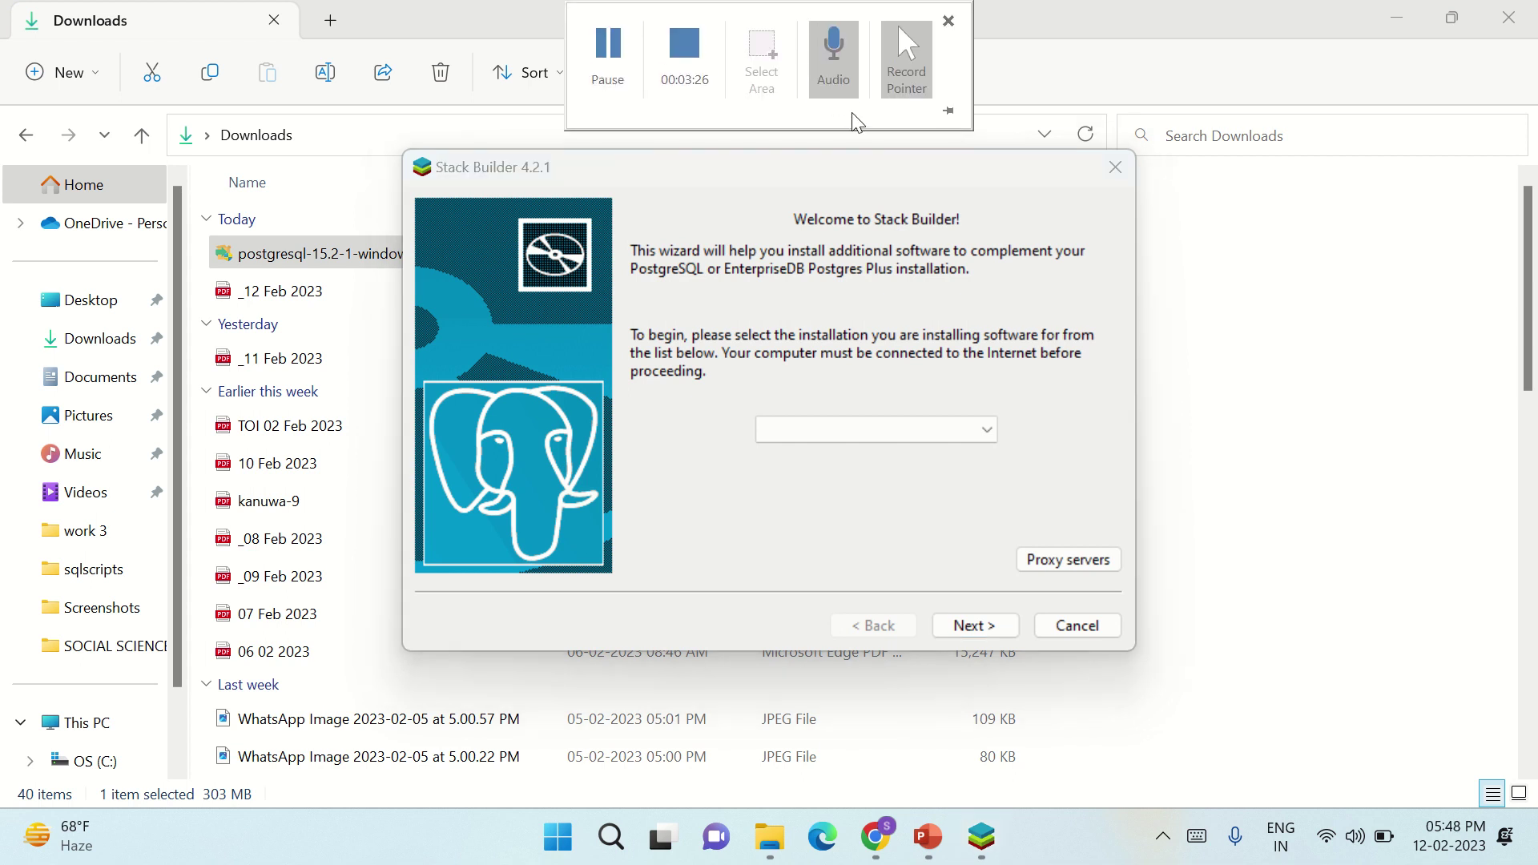
pyautogui.click(1075, 635)
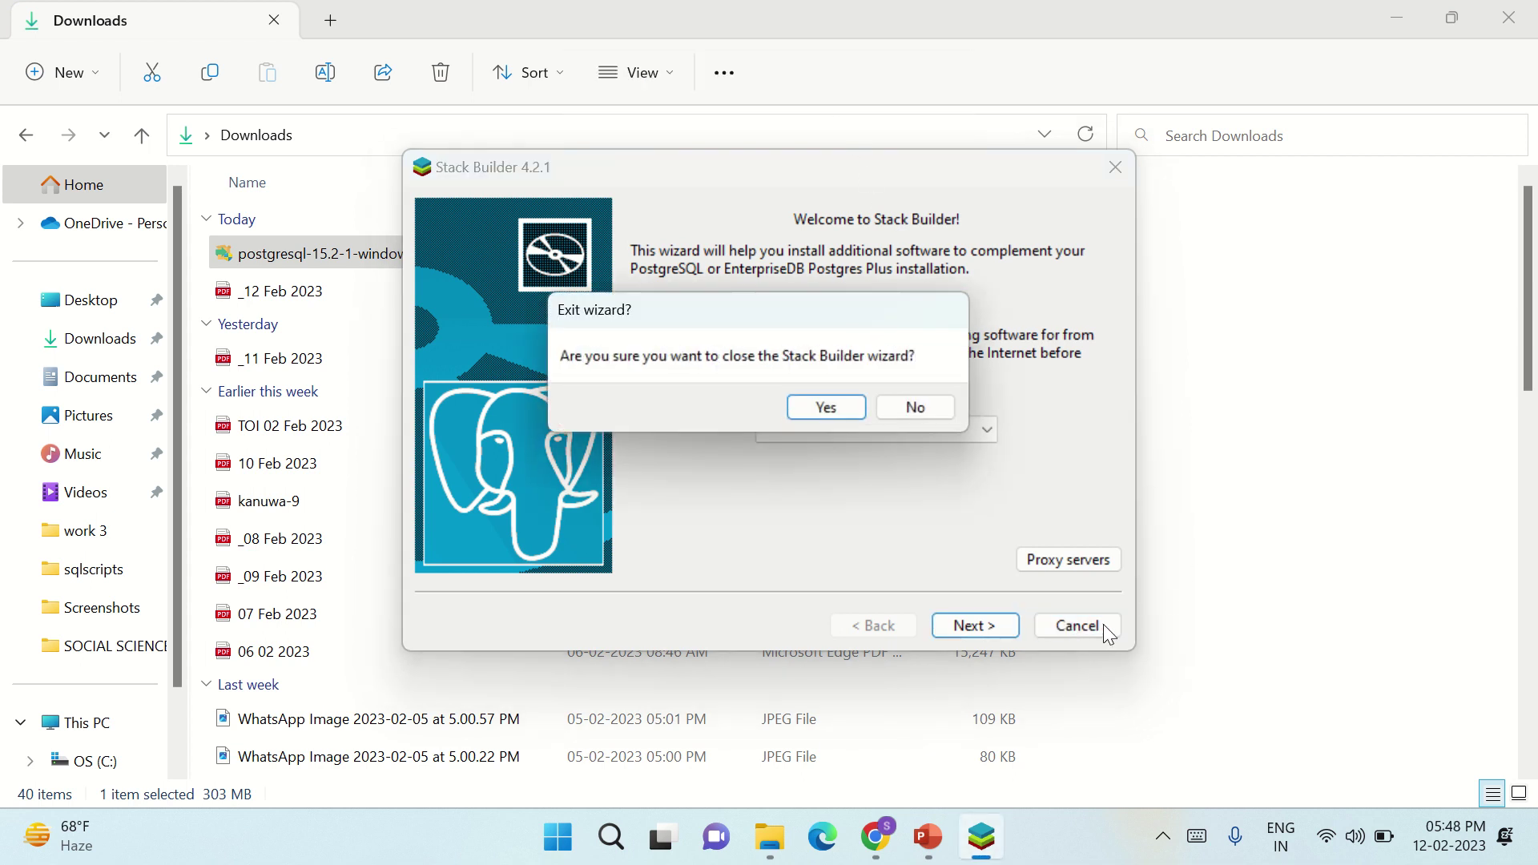
pyautogui.click(823, 407)
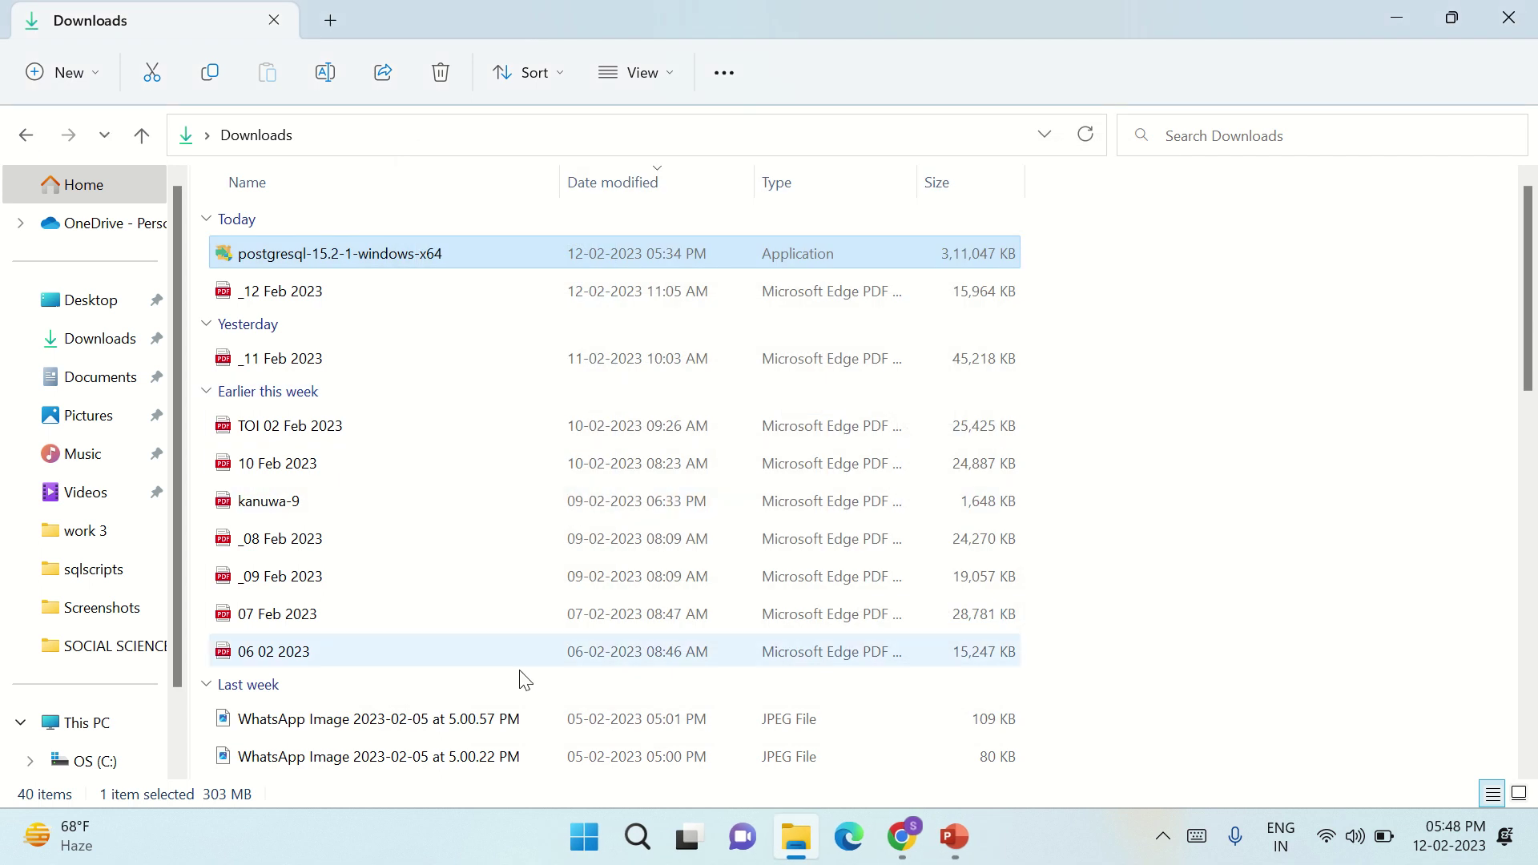
# - Search Windows for "pg" and launch the pgAdmin 4 app
pyautogui.click(637, 836)
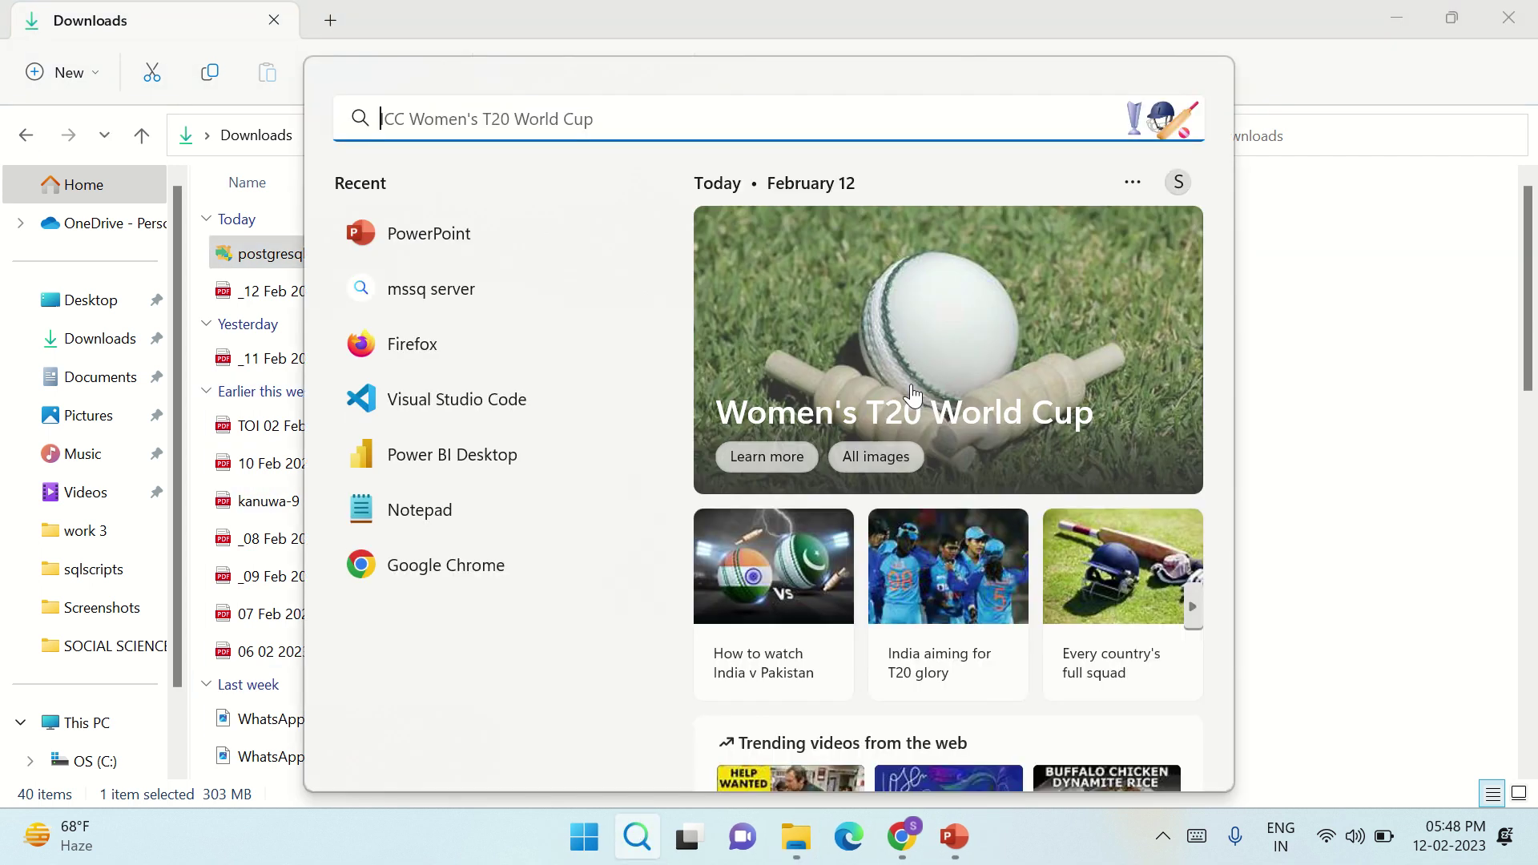
pyautogui.write('pg')
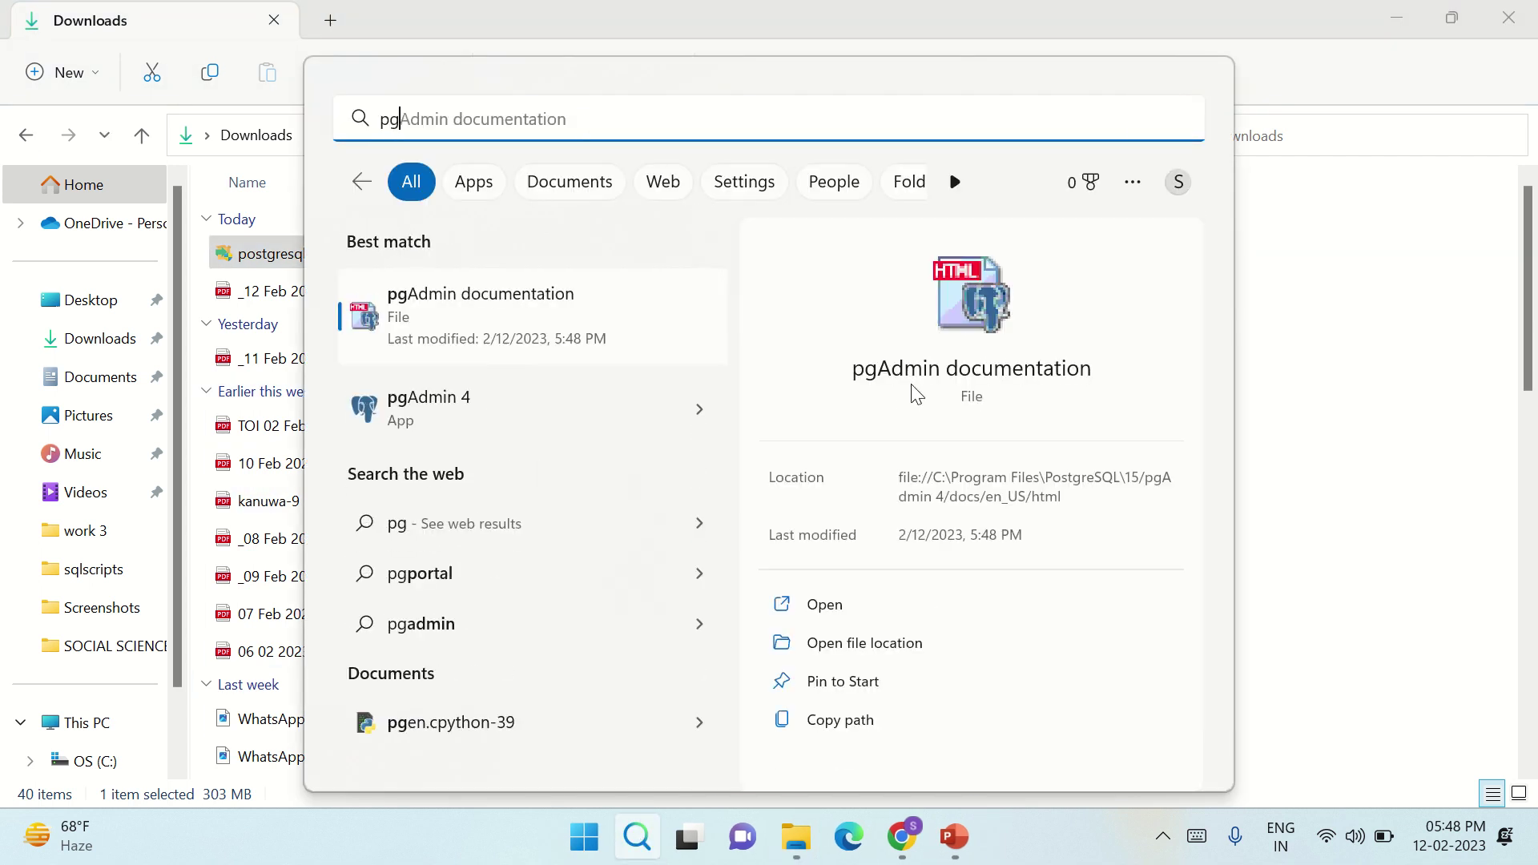
pyautogui.click(437, 418)
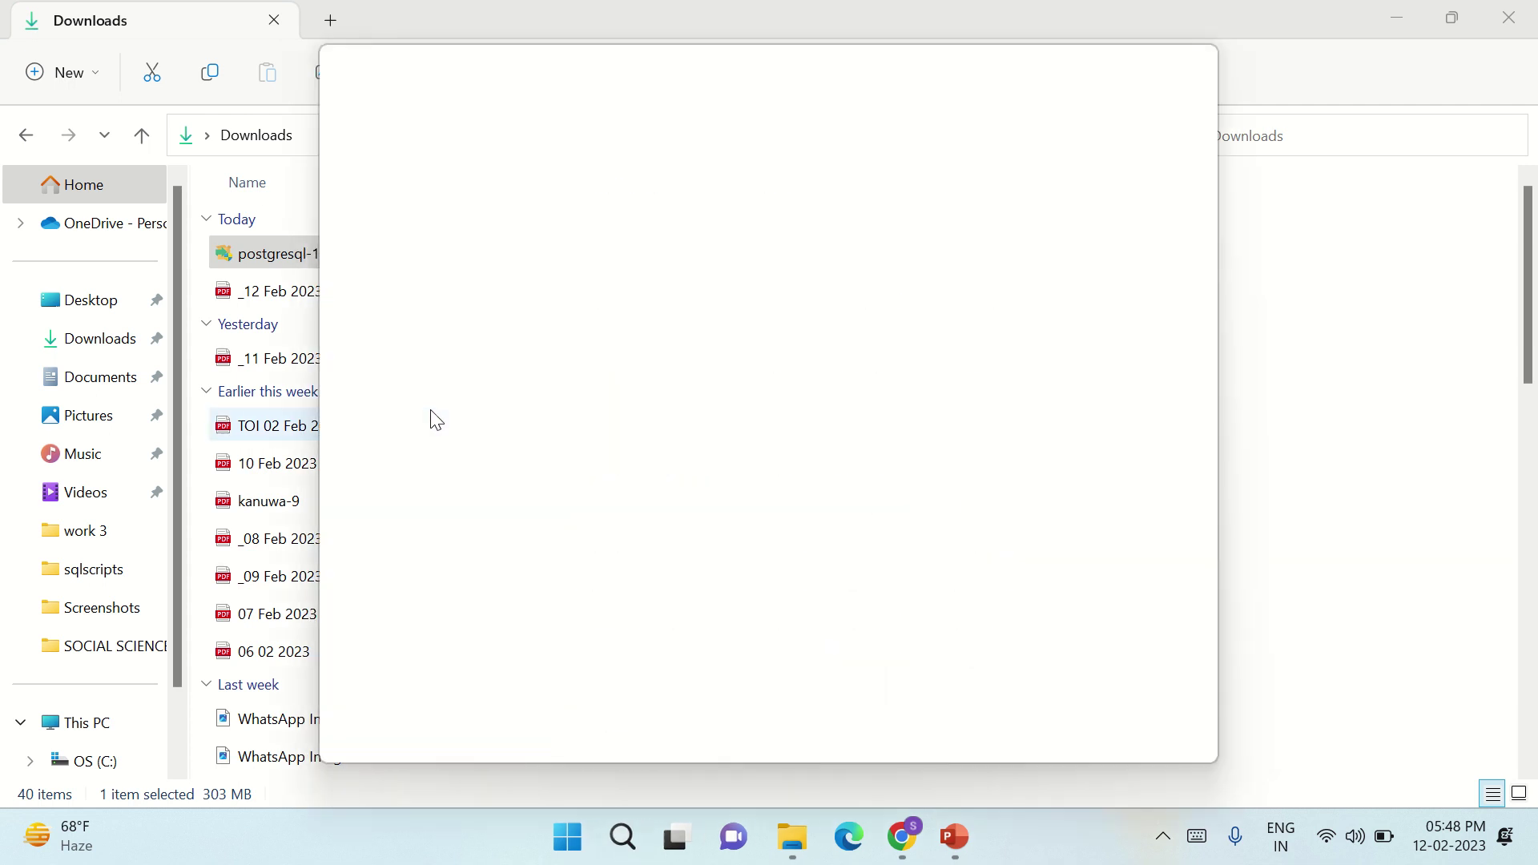